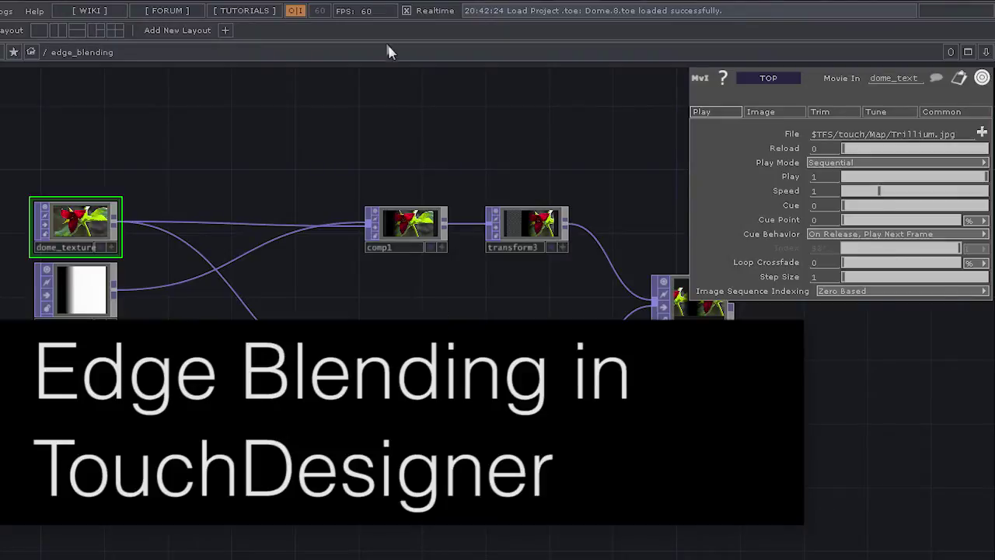
# - Go up to the root network and examine the project1, pro1, pro2 and edge_blending components
pyautogui.scroll(-3, 336, 202)
pyautogui.scroll(-3, 337, 245)
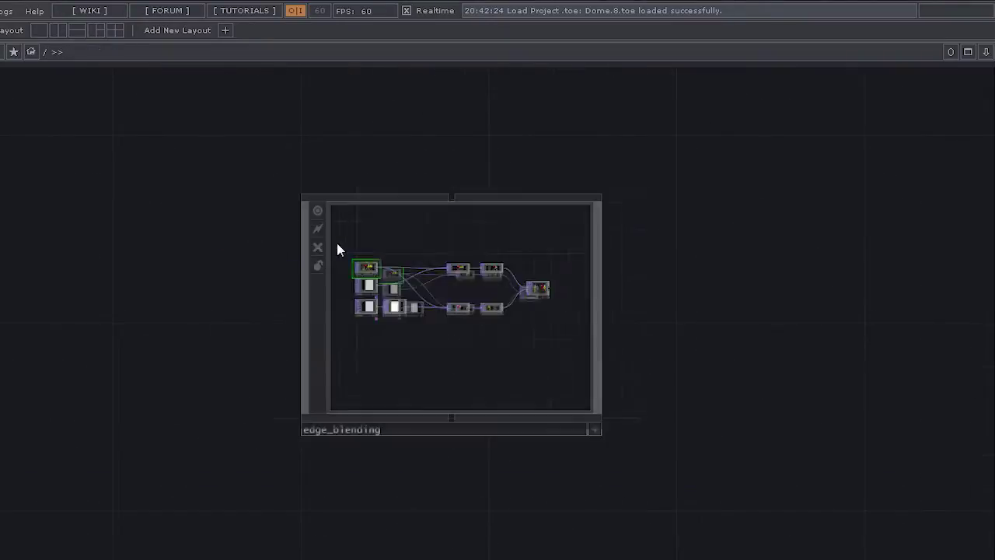
pyautogui.moveTo(576, 432); pyautogui.dragTo(556, 254)
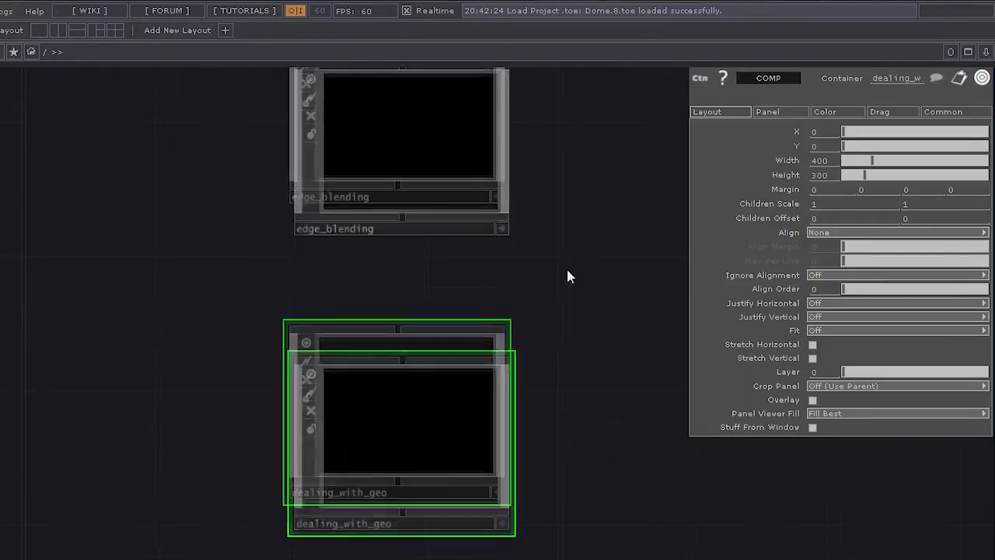
pyautogui.moveTo(576, 221); pyautogui.dragTo(549, 248, button='middle')
pyautogui.moveTo(569, 195); pyautogui.dragTo(496, 267)
pyautogui.moveTo(542, 144); pyautogui.dragTo(526, 178, button='middle')
pyautogui.moveTo(525, 178); pyautogui.dragTo(385, 481)
pyautogui.moveTo(455, 395); pyautogui.dragTo(342, 481)
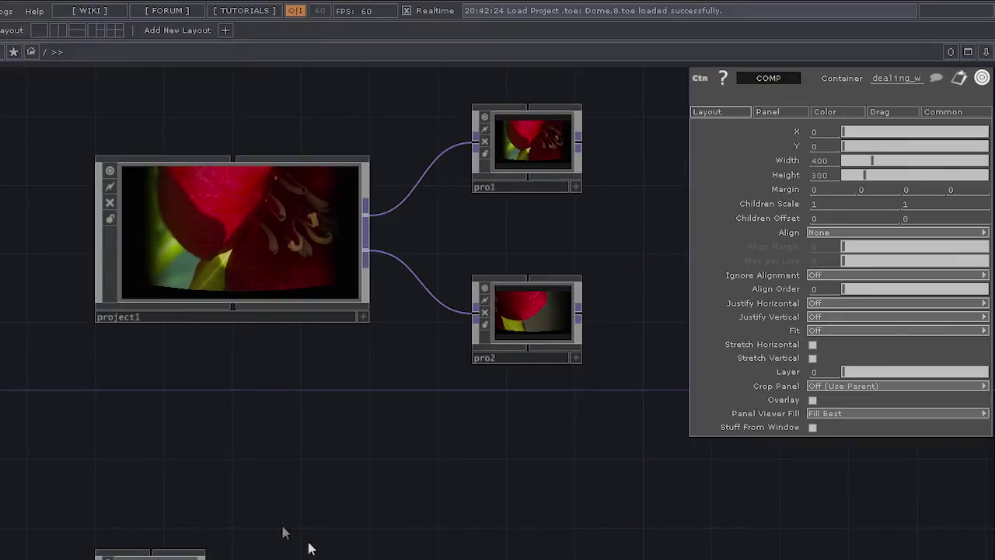
pyautogui.moveTo(322, 517); pyautogui.dragTo(378, 275)
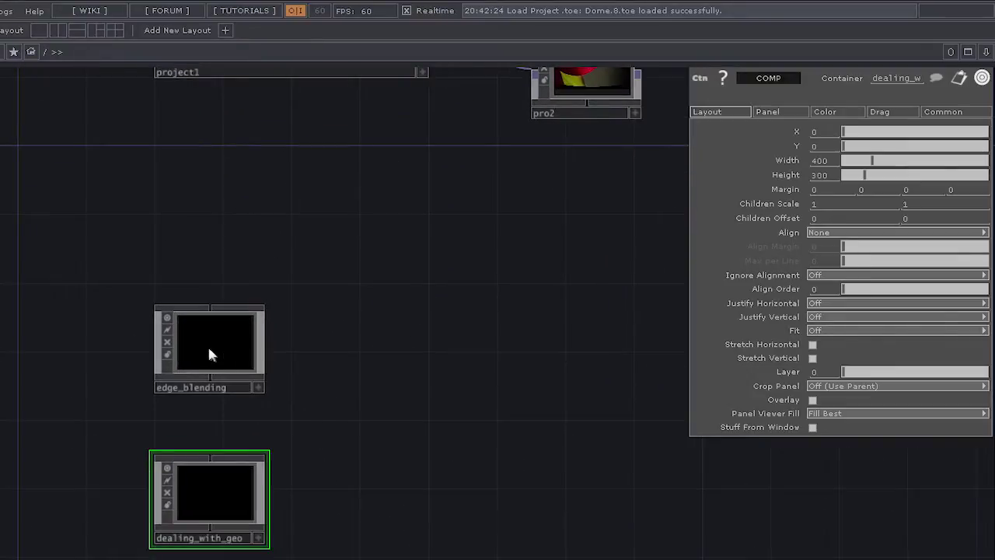
# - Enter the edge_blending container and frame its complete network
pyautogui.click(208, 355)
pyautogui.scroll(3, 209, 355)
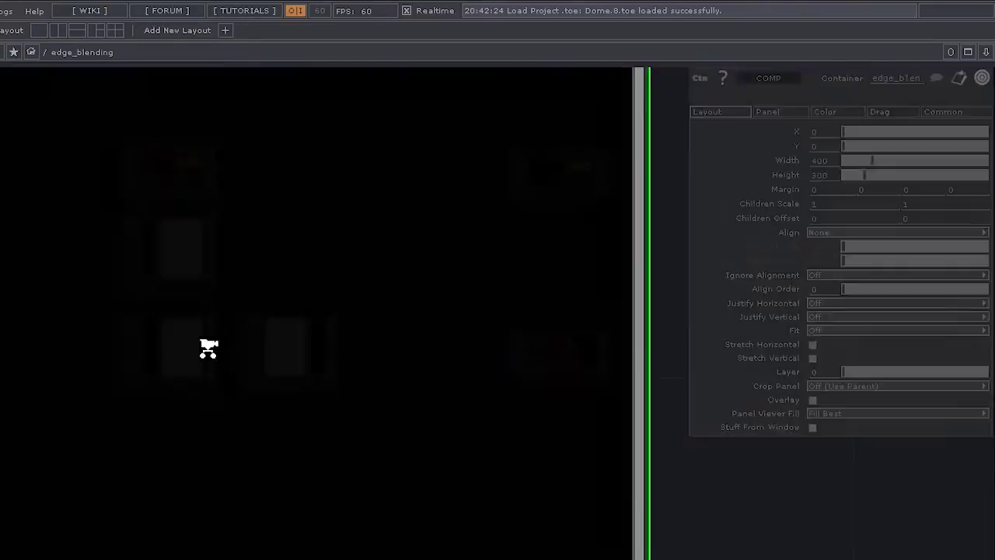
pyautogui.press('p')
pyautogui.press('h')
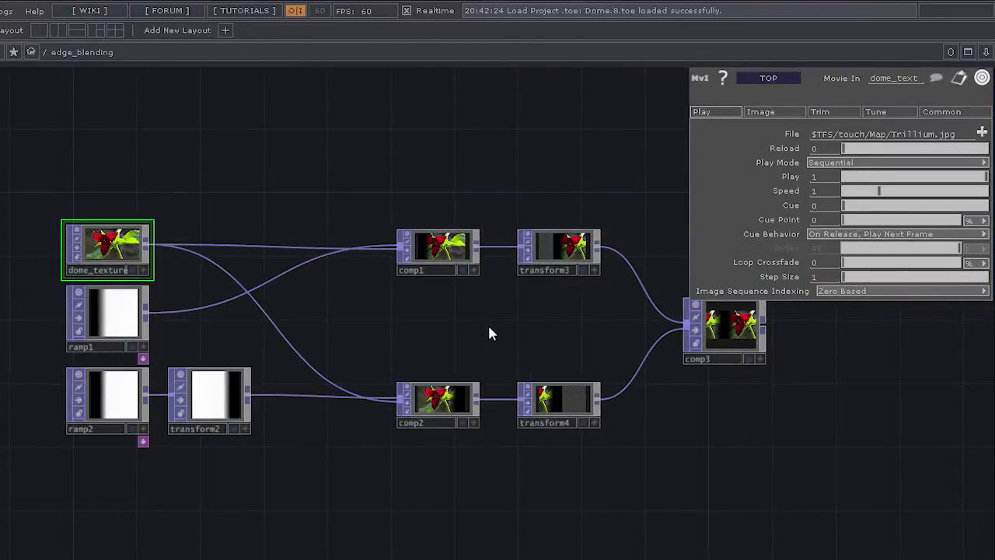
# - Add a Movie In TOP in the empty area beneath ramp2
pyautogui.moveTo(330, 441); pyautogui.dragTo(351, 417)
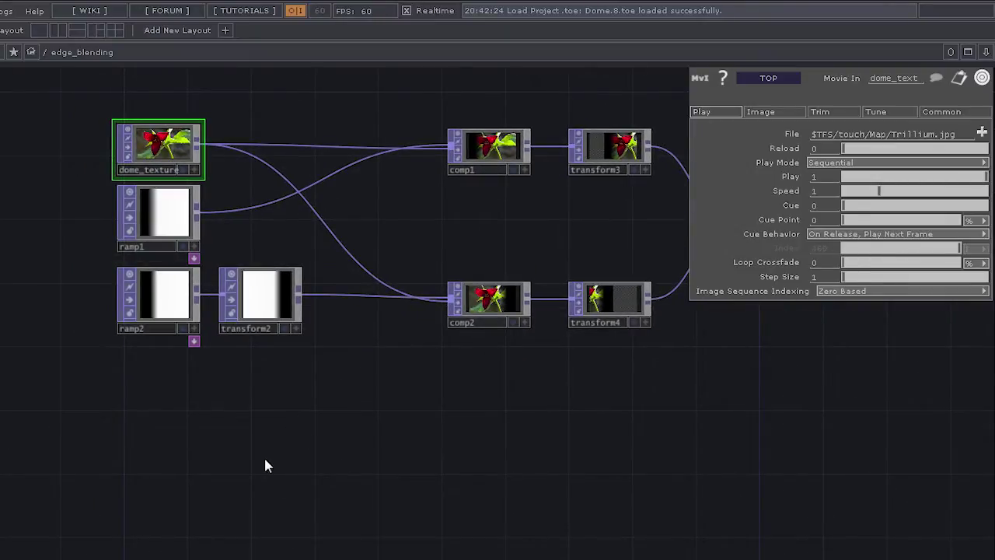
pyautogui.moveTo(274, 460); pyautogui.dragTo(276, 371)
pyautogui.press('Tab')
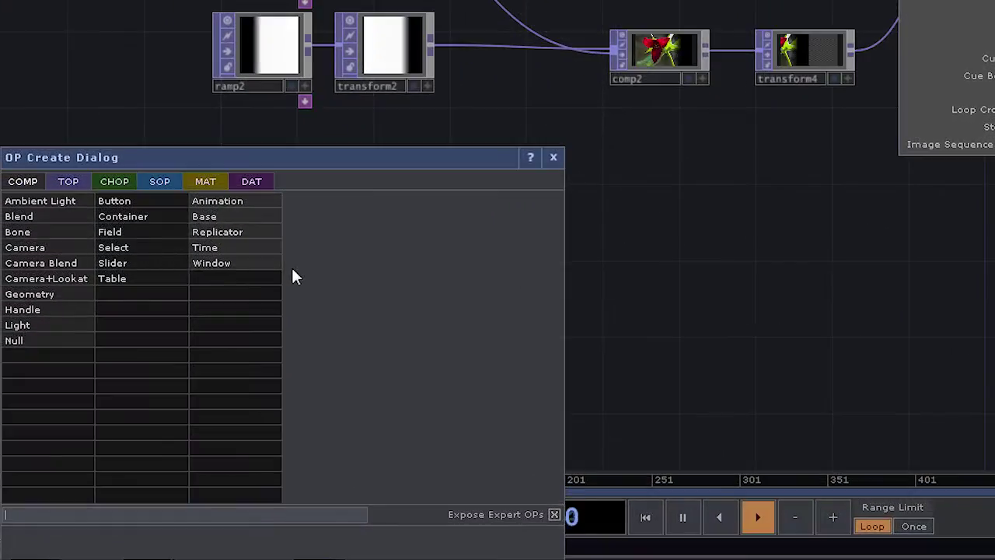
pyautogui.click(20, 265)
pyautogui.write('movie')
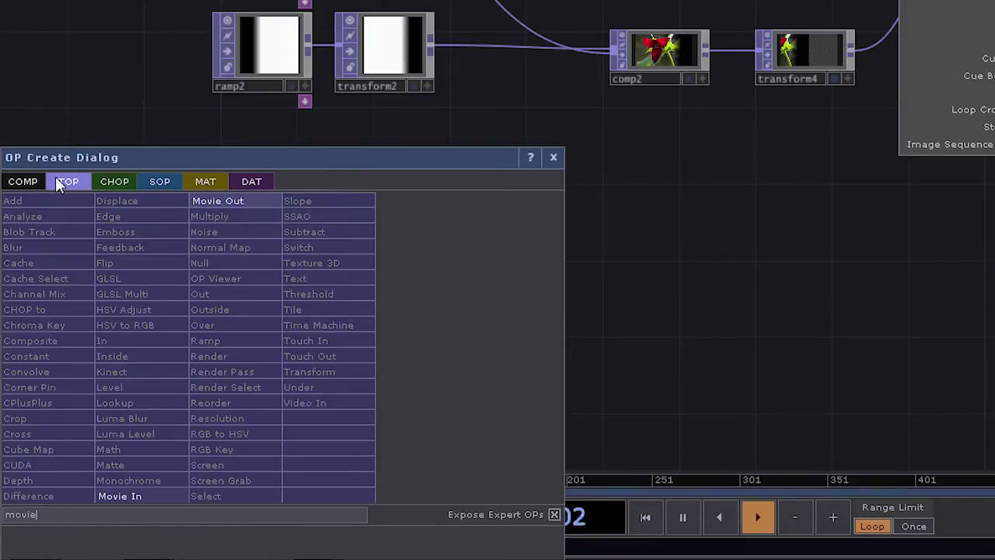
pyautogui.press('Return')
pyautogui.click(277, 181)
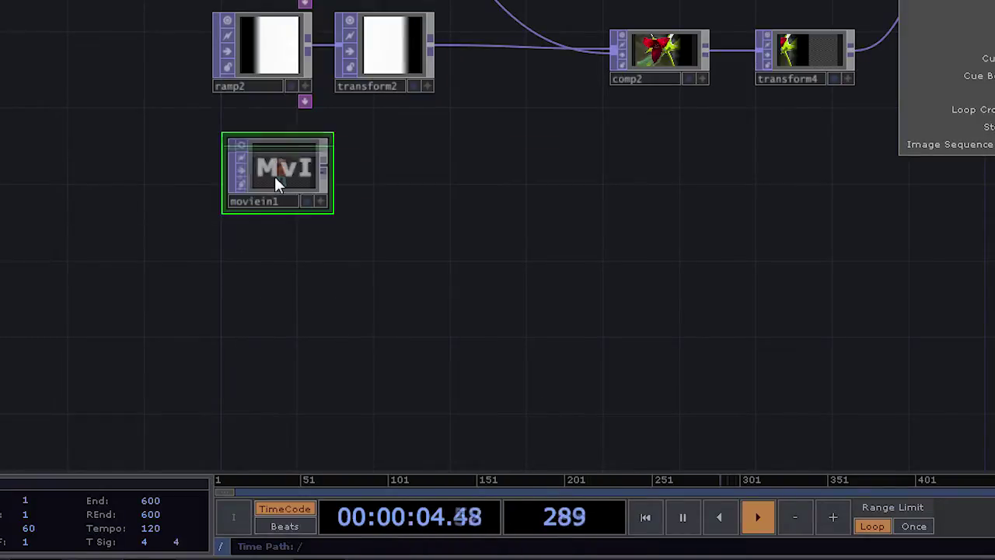
pyautogui.moveTo(261, 228); pyautogui.dragTo(260, 228)
pyautogui.press('Tab')
pyautogui.write('time')
pyautogui.press('Return')
pyautogui.click(267, 329)
pyautogui.moveTo(413, 286); pyautogui.dragTo(386, 226)
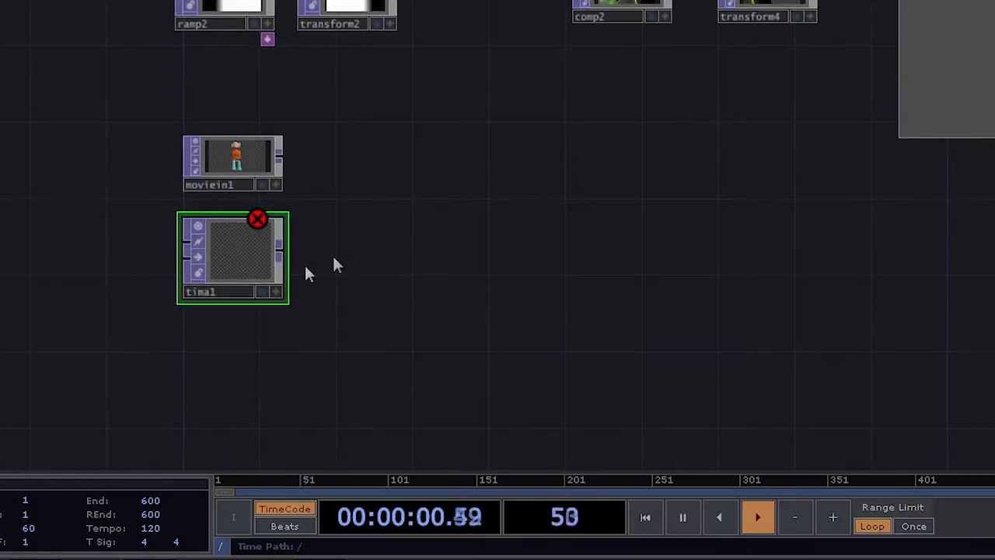
pyautogui.press('Delete')
# - Add a Ramp TOP and a Composite TOP in a column beneath the Movie In node
pyautogui.press('Tab')
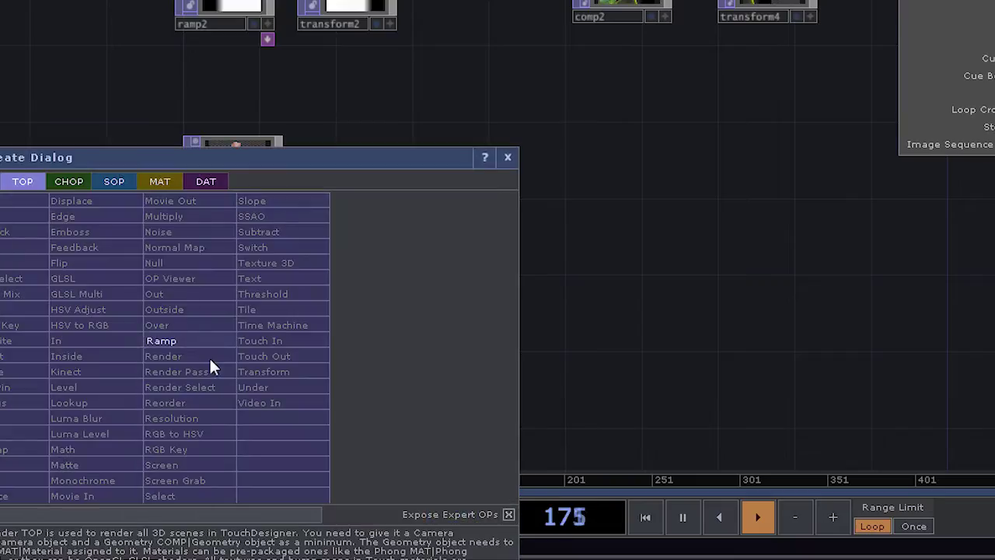
pyautogui.click(175, 338)
pyautogui.click(226, 266)
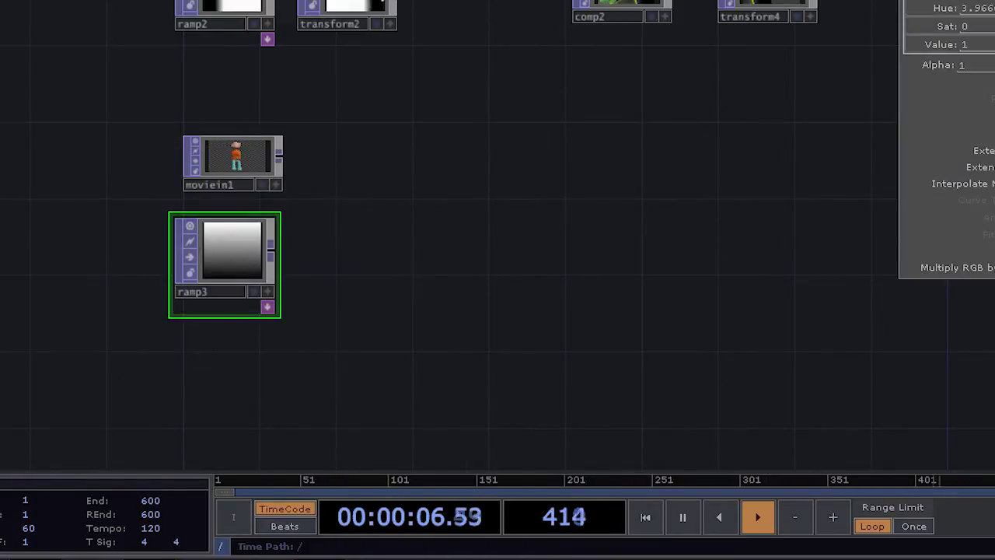
pyautogui.press('Tab')
pyautogui.write('com')
pyautogui.press('Return')
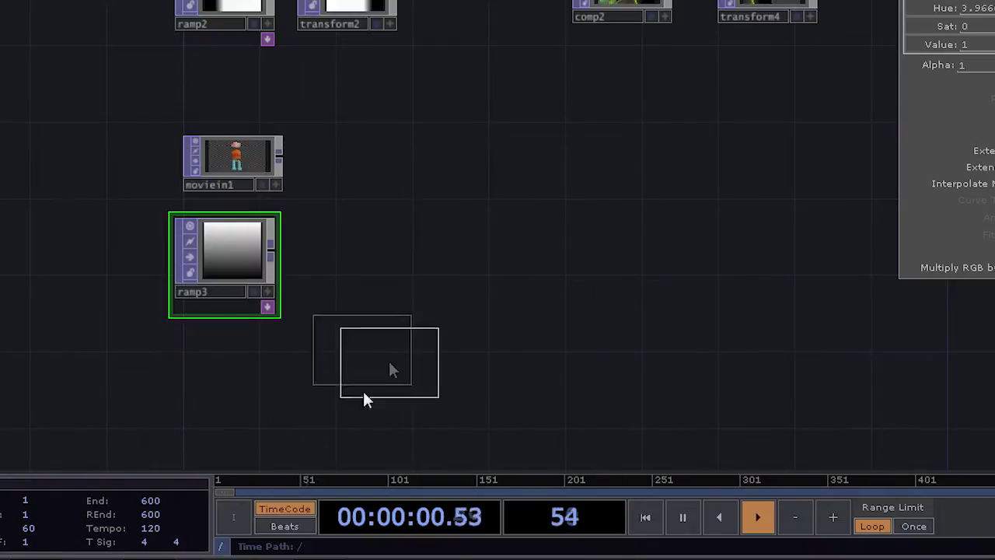
pyautogui.click(214, 381)
# - Add a Transform TOP and place it beneath the new Composite node
pyautogui.press('Tab')
pyautogui.write('tra')
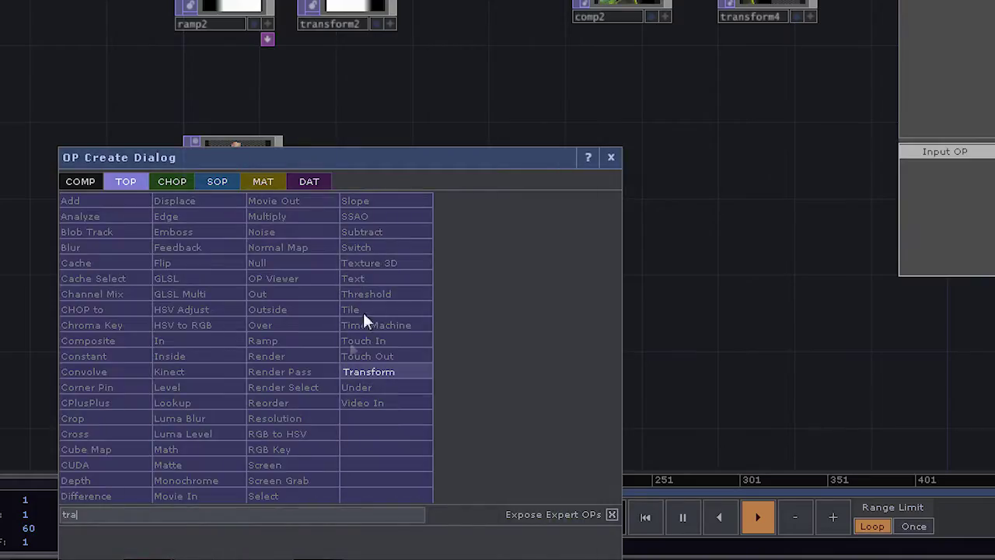
pyautogui.click(390, 371)
pyautogui.scroll(-2, 318, 461)
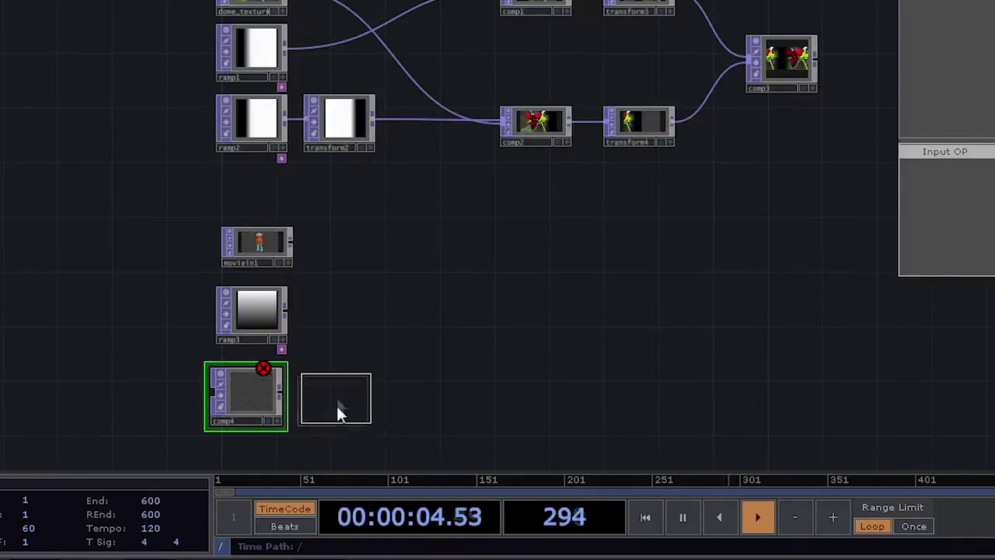
pyautogui.click(351, 397)
pyautogui.moveTo(462, 396); pyautogui.dragTo(327, 329)
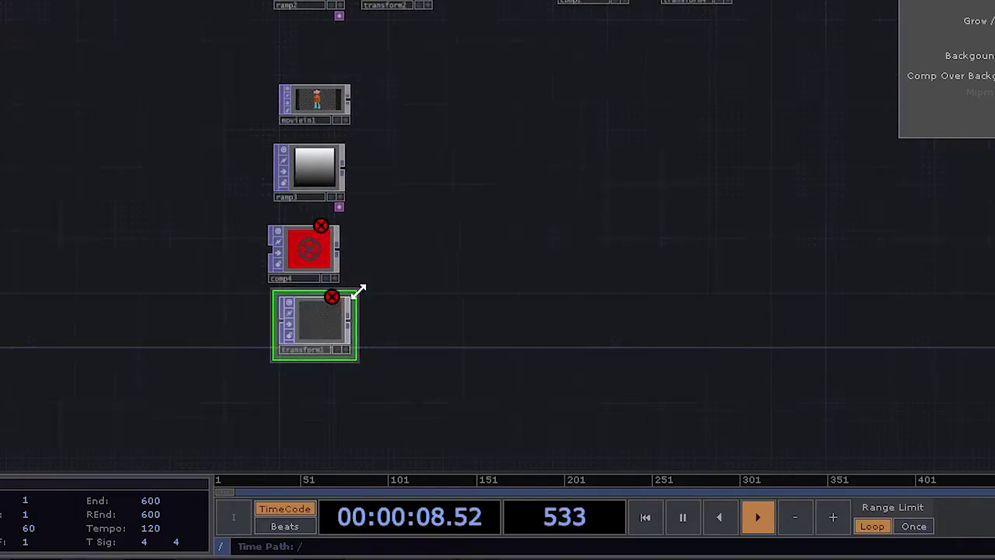
# - Delete the column of four new nodes: Movie In, Ramp, Composite and Transform
pyautogui.scroll(3, 349, 315)
pyautogui.scroll(2, 359, 300)
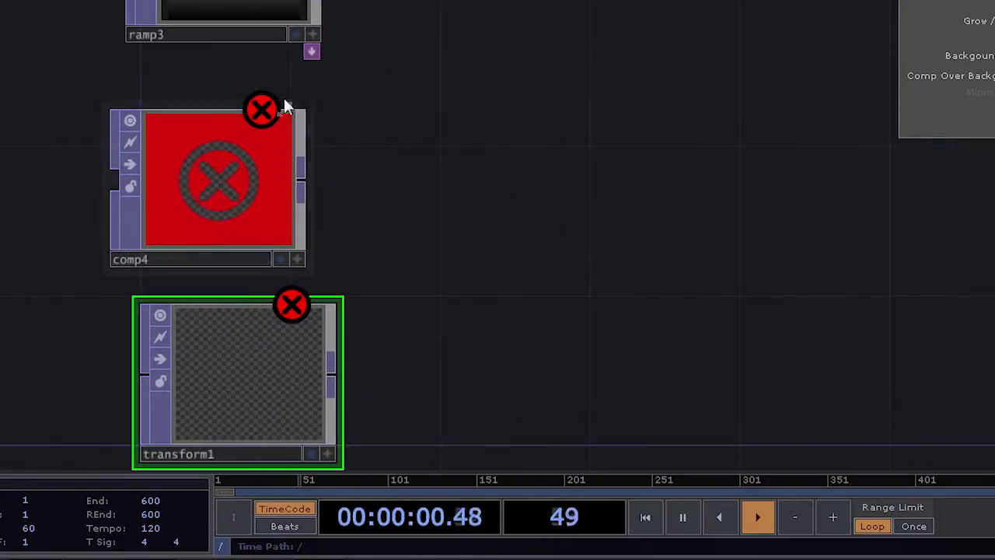
pyautogui.scroll(-2, 287, 105)
pyautogui.moveTo(417, 2); pyautogui.dragTo(362, 32)
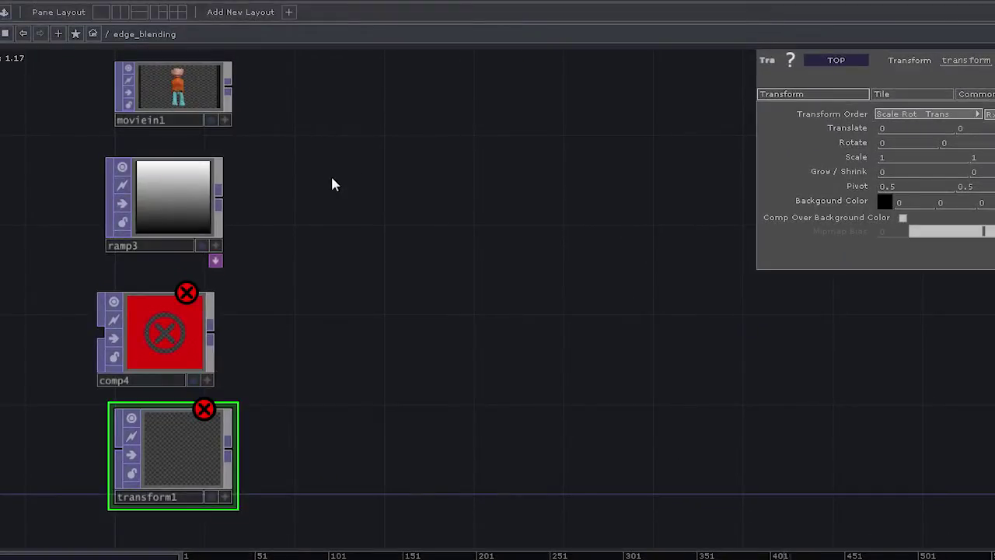
pyautogui.moveTo(319, 91); pyautogui.dragTo(144, 510)
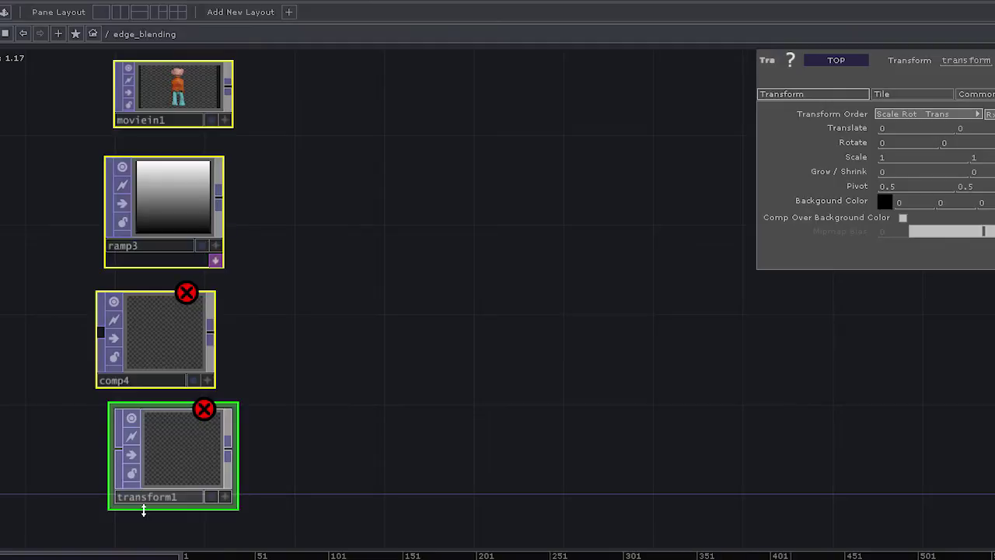
pyautogui.press('Delete')
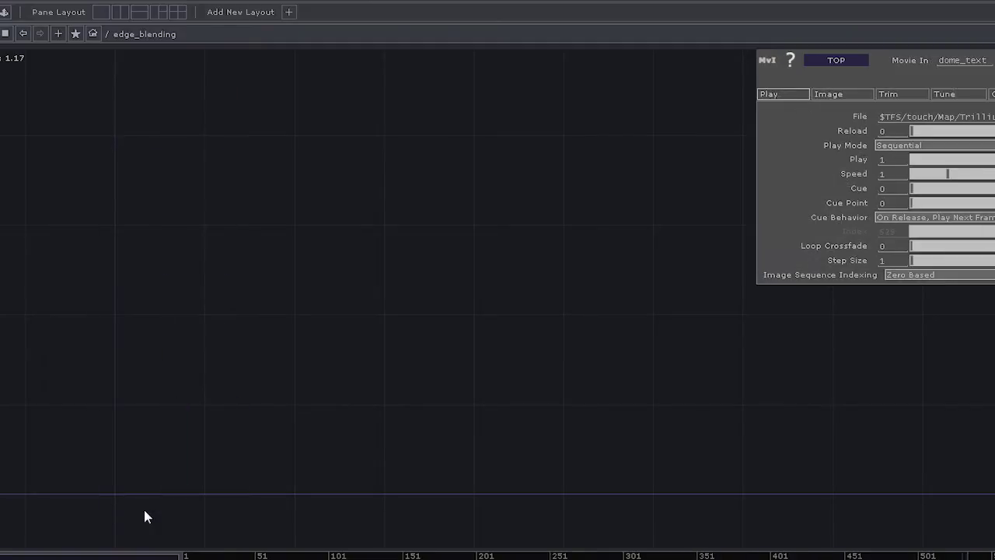
# - Copy the dome_texture node from the existing edge-blending network
pyautogui.moveTo(498, 226); pyautogui.dragTo(365, 498)
pyautogui.moveTo(488, 175); pyautogui.dragTo(439, 208)
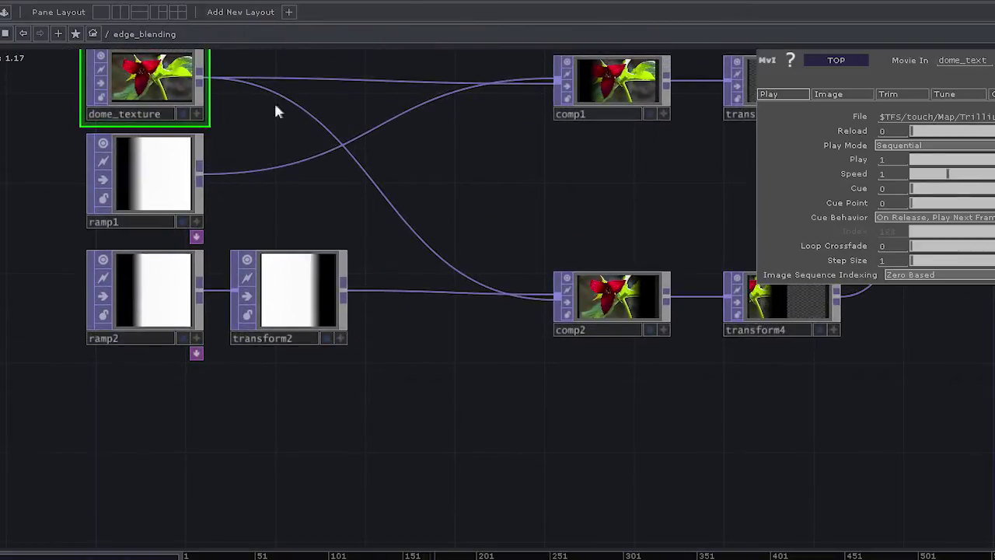
pyautogui.moveTo(480, 168); pyautogui.dragTo(409, 311)
pyautogui.rightClick(247, 163)
pyautogui.click(199, 141)
pyautogui.moveTo(265, 77); pyautogui.dragTo(230, 152)
pyautogui.moveTo(131, 199); pyautogui.dragTo(245, 120)
pyautogui.moveTo(27, 136); pyautogui.dragTo(136, 230)
pyautogui.moveTo(457, 231); pyautogui.dragTo(431, 35)
pyautogui.moveTo(243, 302); pyautogui.dragTo(260, 193)
pyautogui.moveTo(375, 214); pyautogui.dragTo(403, 42)
pyautogui.moveTo(318, 351); pyautogui.dragTo(315, 344)
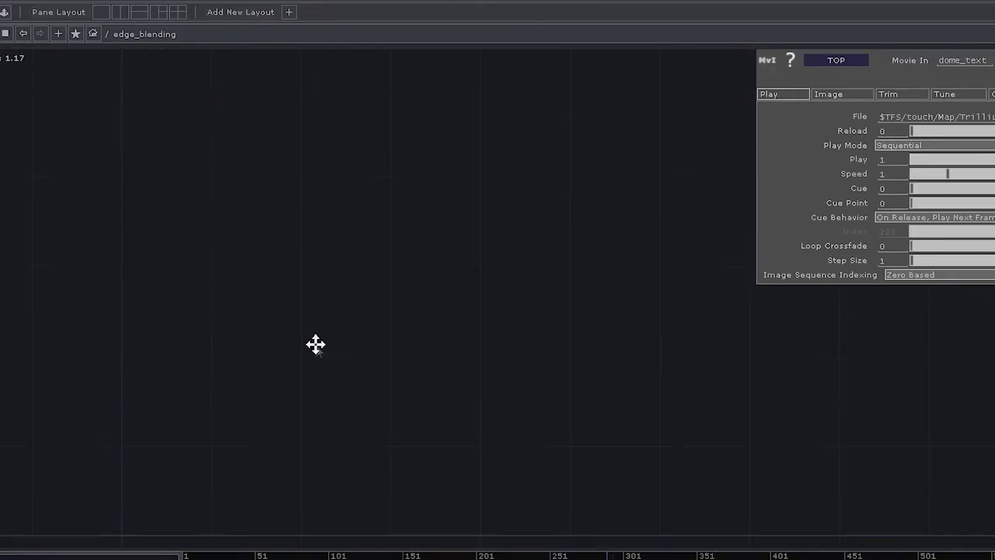
# - Paste the copied dome_texture node into the empty area below ramp2
pyautogui.rightClick(186, 152)
pyautogui.moveTo(206, 245)
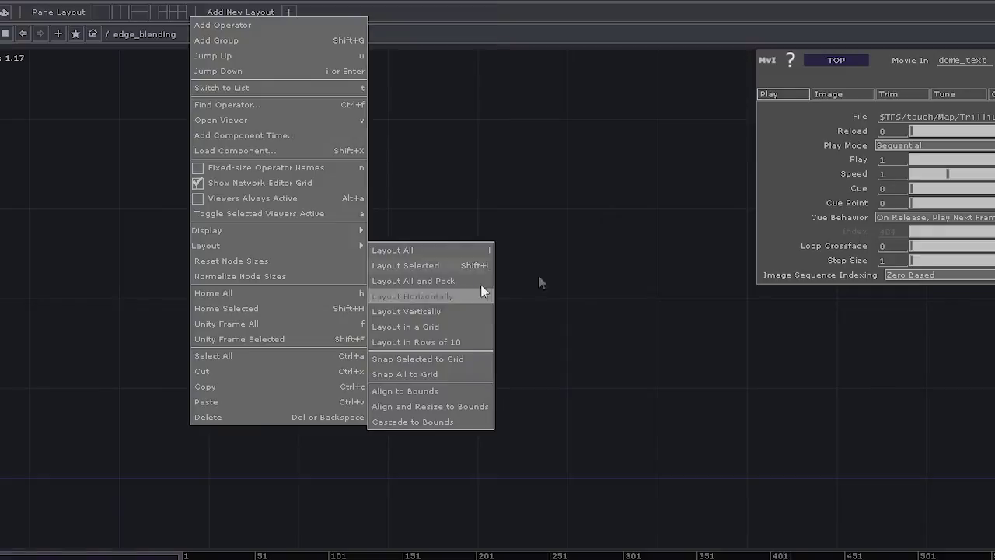
pyautogui.click(538, 276)
pyautogui.scroll(-5, 366, 252)
pyautogui.moveTo(379, 268); pyautogui.dragTo(358, 438)
pyautogui.moveTo(244, 172); pyautogui.dragTo(261, 412)
pyautogui.scroll(5, 260, 413)
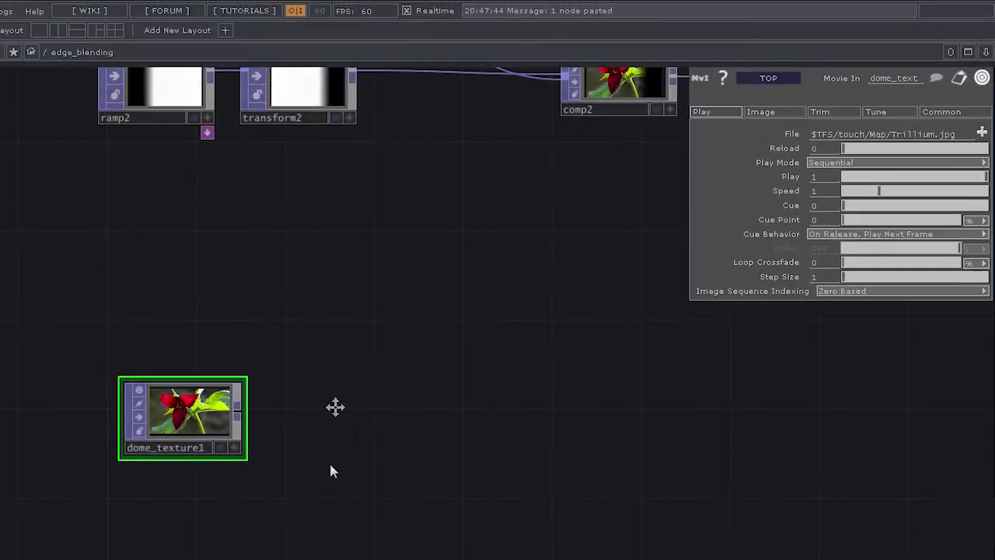
# - Move the pasted dome_texture copy up so it sits closer beneath ramp2, roughly in line with it
pyautogui.moveTo(346, 460); pyautogui.dragTo(332, 324)
pyautogui.moveTo(194, 289); pyautogui.dragTo(117, 226)
pyautogui.scroll(2, 226, 284)
pyautogui.moveTo(214, 256); pyautogui.dragTo(211, 253)
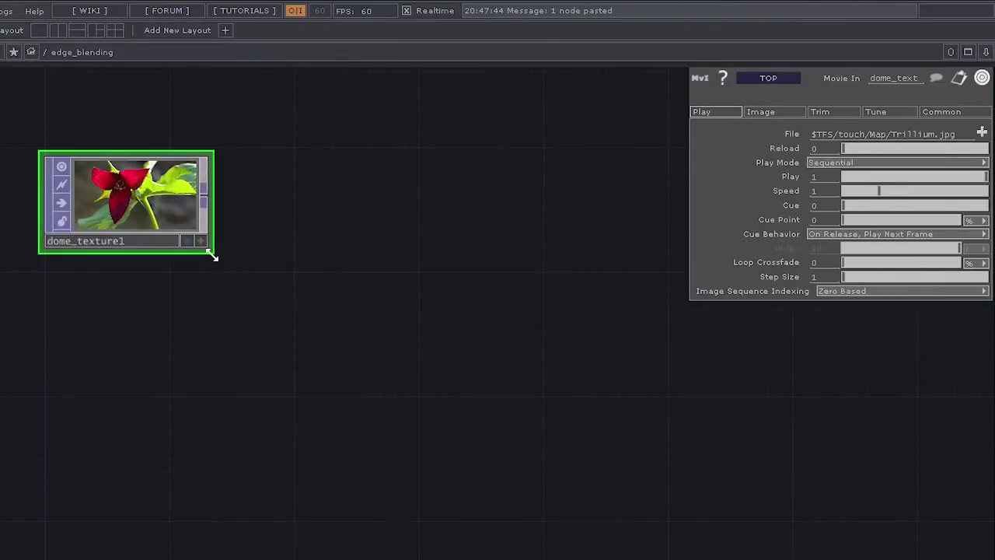
pyautogui.moveTo(365, 334); pyautogui.dragTo(361, 332)
pyautogui.moveTo(337, 204); pyautogui.dragTo(343, 325)
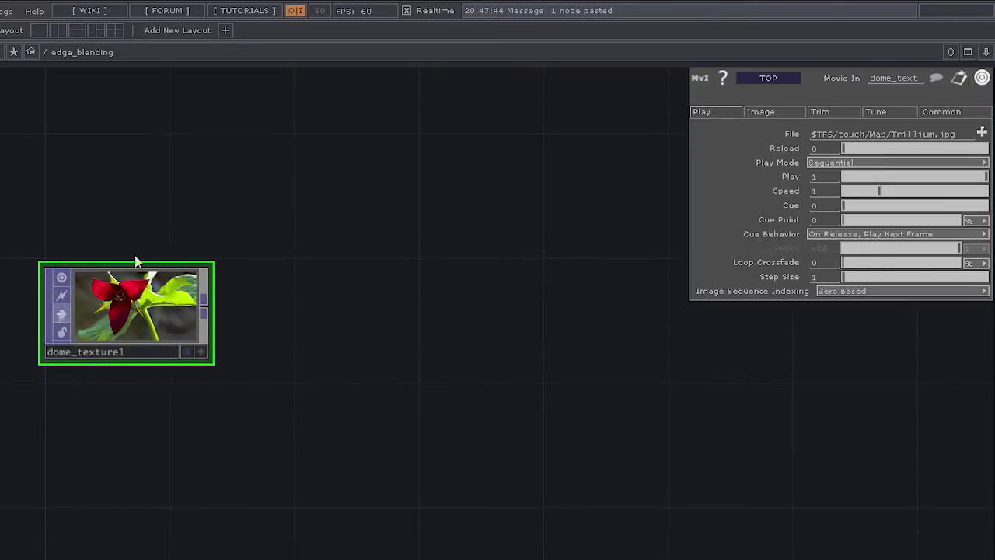
pyautogui.scroll(-3, 236, 244)
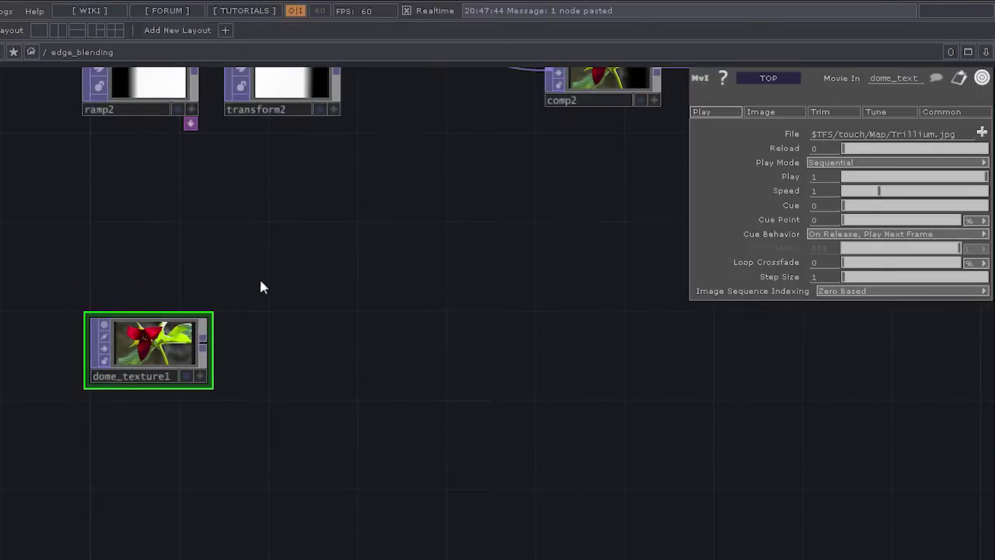
# - Add a Ramp TOP directly beneath the dome_texture1 node
pyautogui.moveTo(346, 422); pyautogui.dragTo(334, 381)
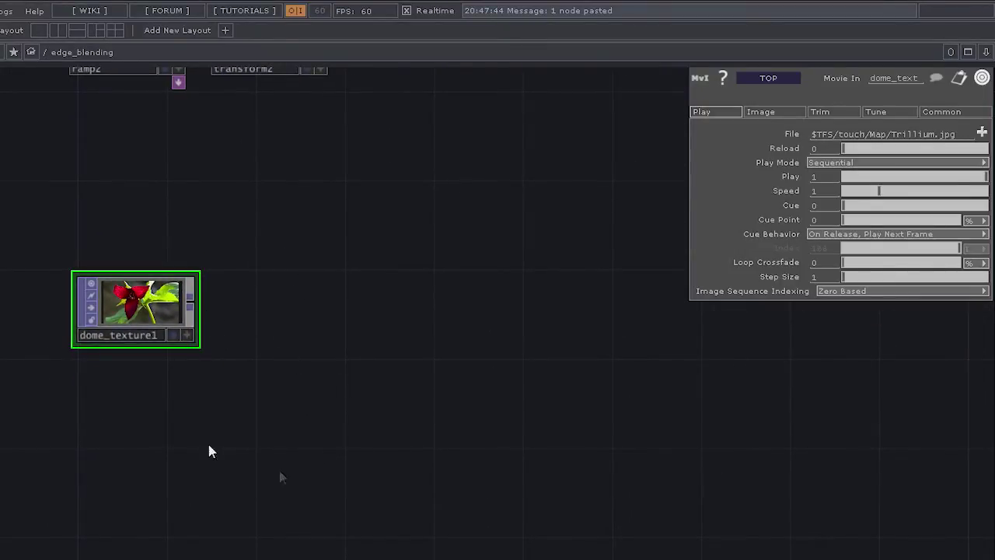
pyautogui.press('Tab')
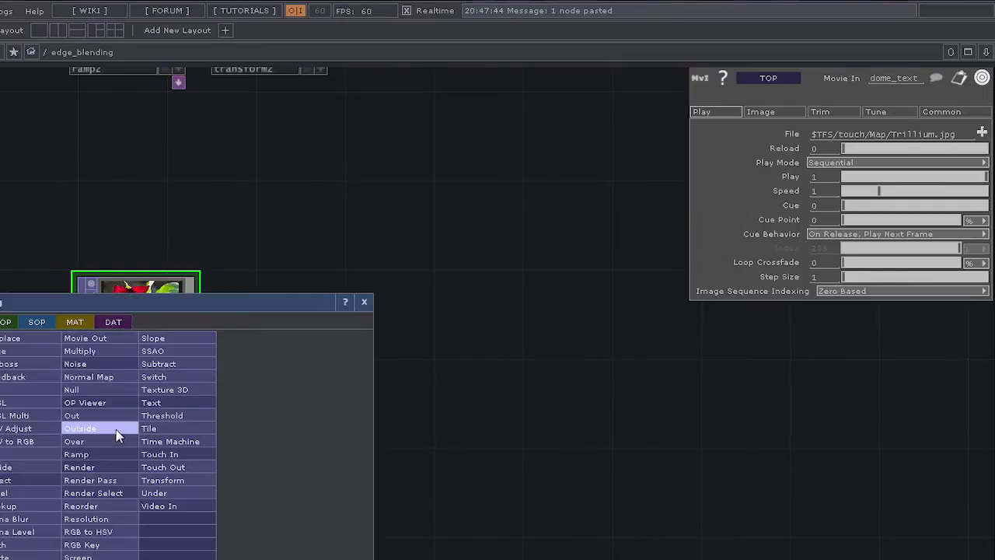
pyautogui.write('ra')
pyautogui.click(110, 455)
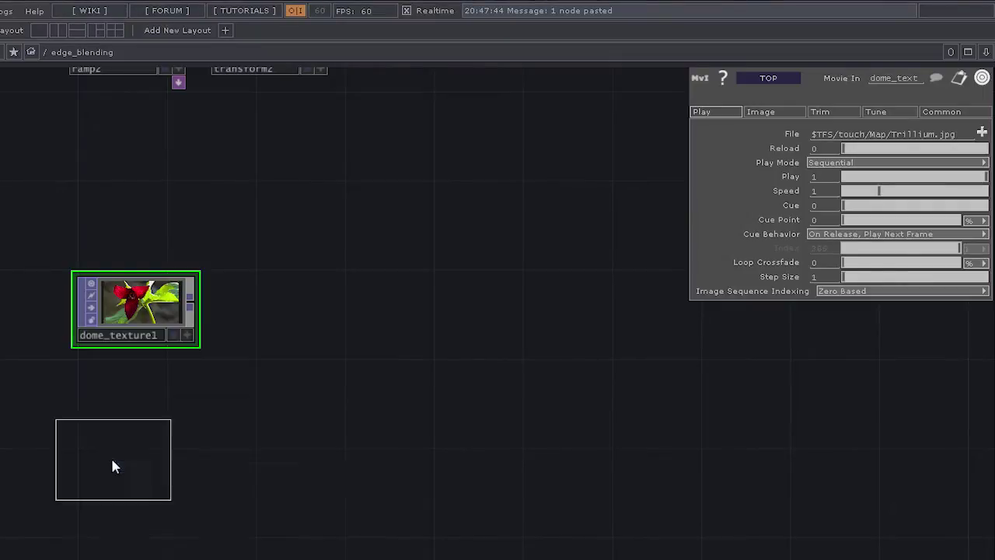
pyautogui.click(140, 402)
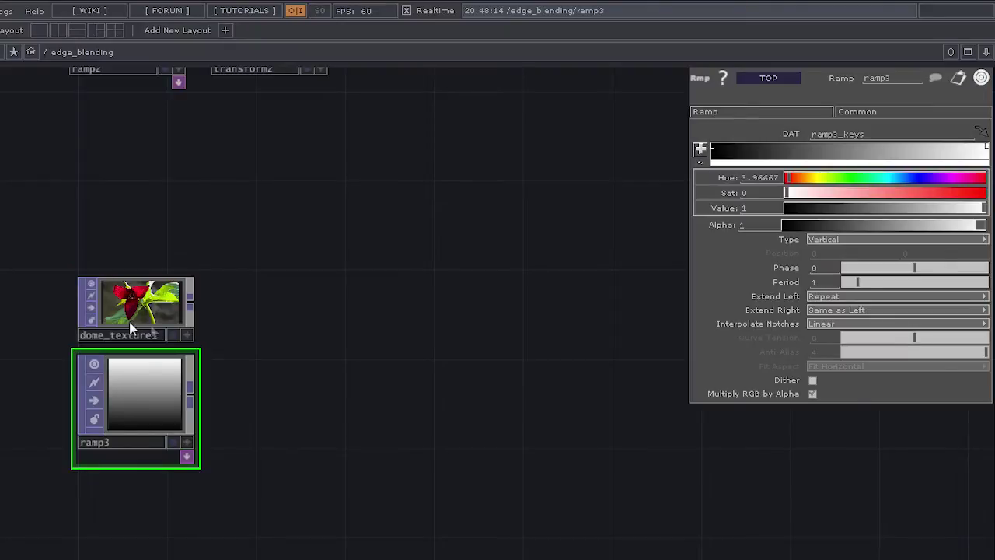
# - Set the new ramp's type to Horizontal
pyautogui.moveTo(236, 373); pyautogui.dragTo(257, 326)
pyautogui.moveTo(256, 326); pyautogui.dragTo(78, 244, button='middle')
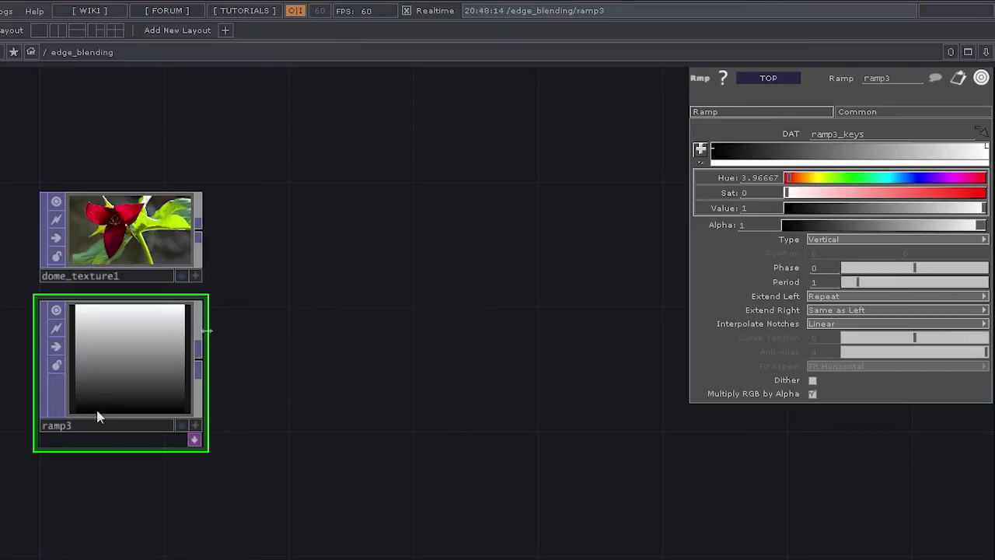
pyautogui.moveTo(334, 230)
pyautogui.mouseDown()
pyautogui.moveTo(303, 342)
pyautogui.moveTo(295, 271)
pyautogui.moveTo(317, 235)
pyautogui.moveTo(325, 242)
pyautogui.mouseUp()
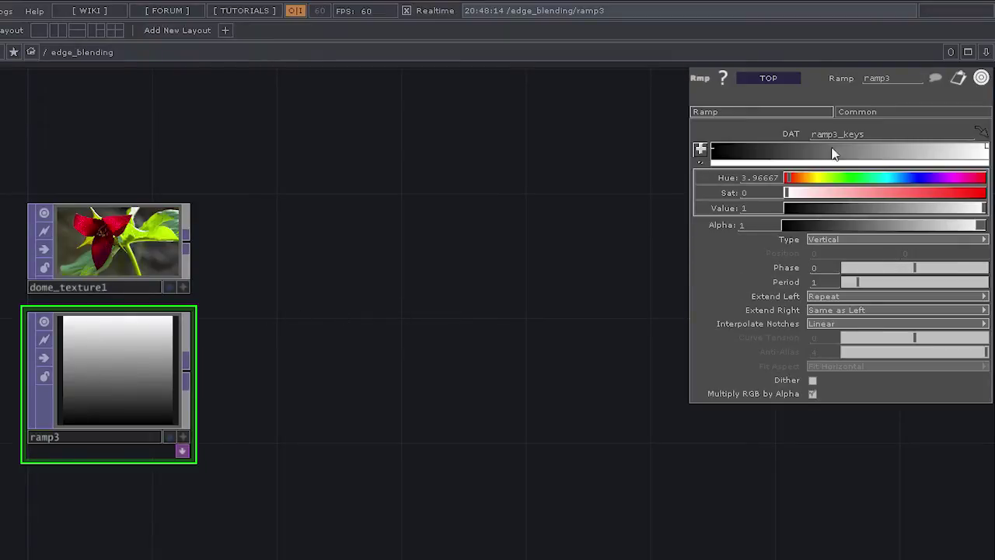
pyautogui.click(848, 239)
pyautogui.click(855, 245)
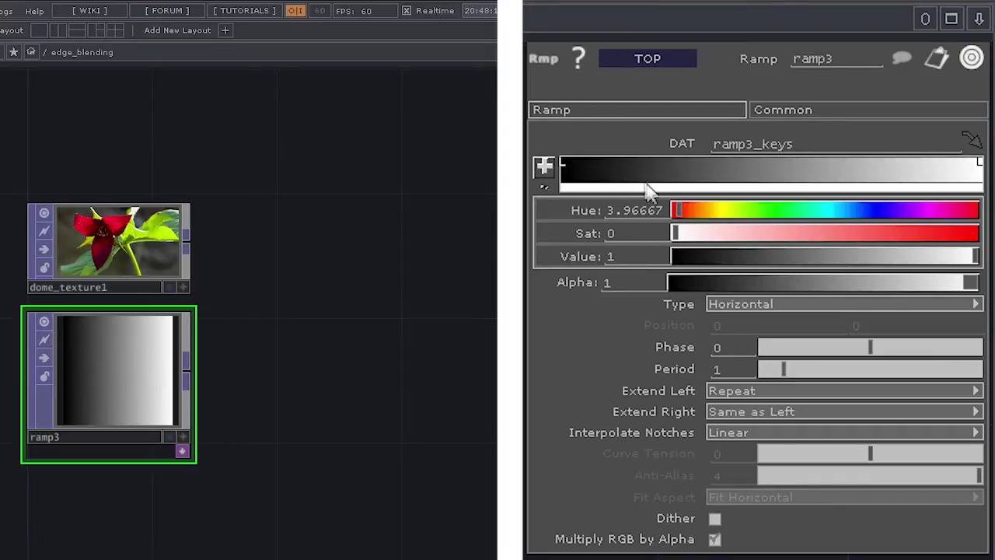
# - Add two keys to ramp3's gradient and slide both of them toward its dark end
pyautogui.click(605, 160)
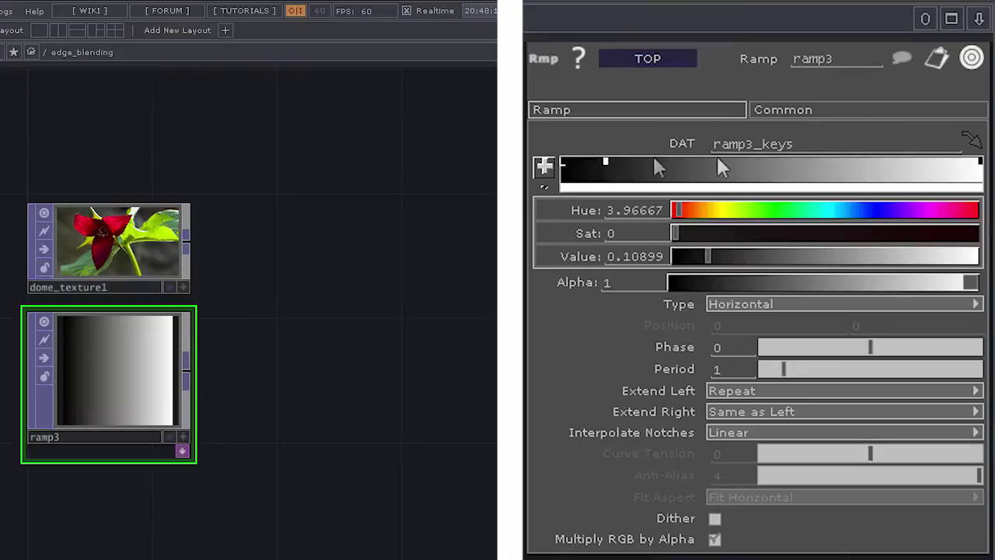
pyautogui.click(863, 162)
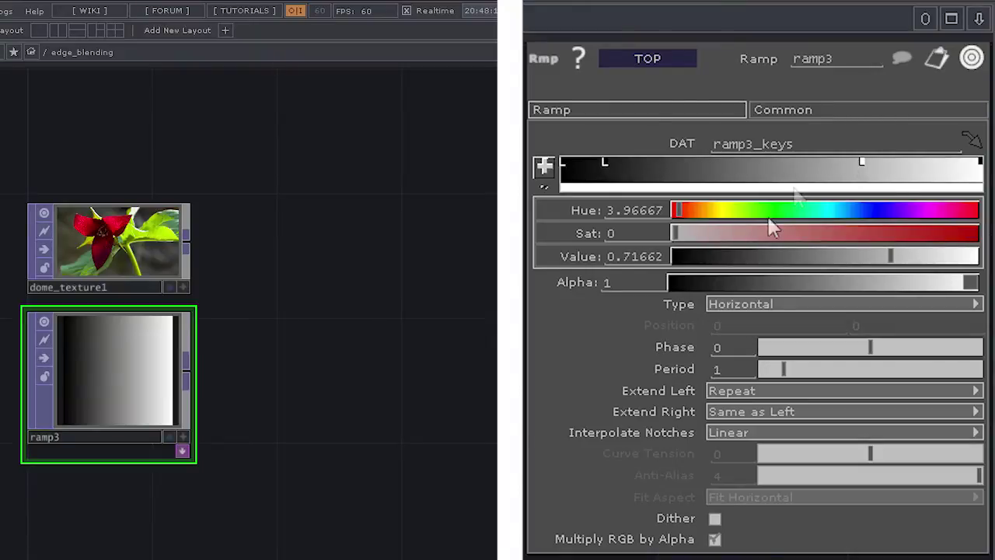
pyautogui.moveTo(604, 166); pyautogui.dragTo(677, 172)
pyautogui.click(847, 169)
pyautogui.moveTo(848, 169); pyautogui.dragTo(765, 172)
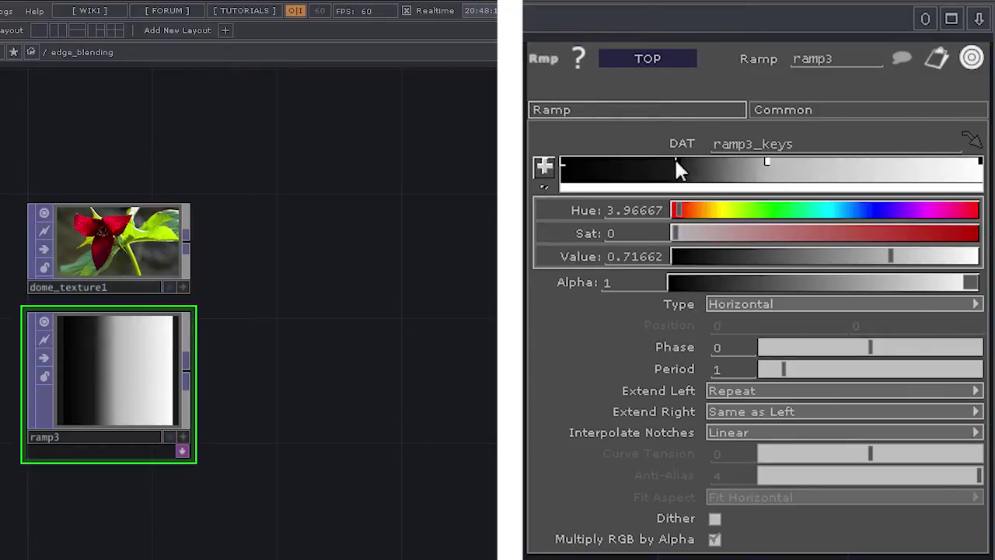
pyautogui.moveTo(676, 164); pyautogui.dragTo(638, 163)
pyautogui.moveTo(770, 165); pyautogui.dragTo(618, 167)
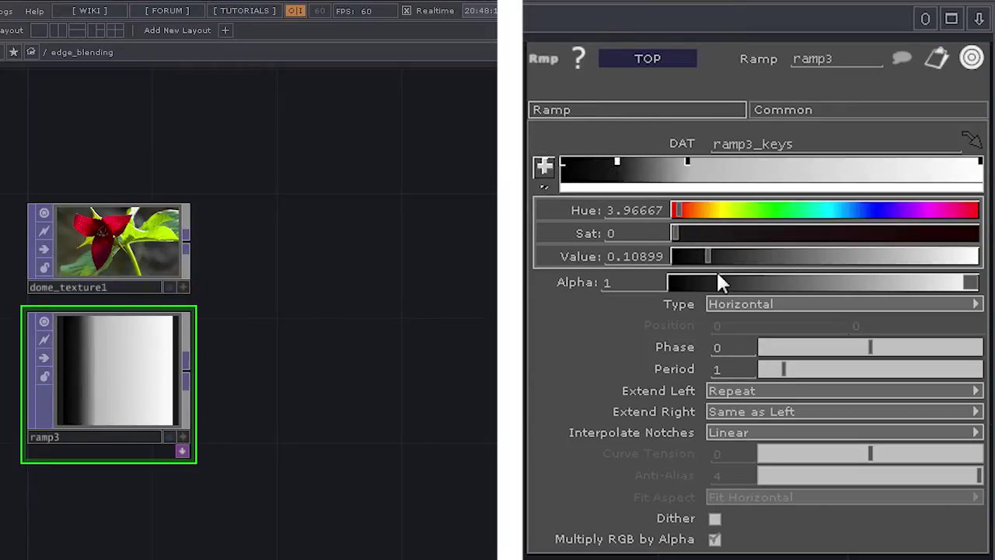
# - Set the darker added key of ramp3 to Value 0 and the lighter one to full white
pyautogui.moveTo(712, 257); pyautogui.dragTo(654, 245)
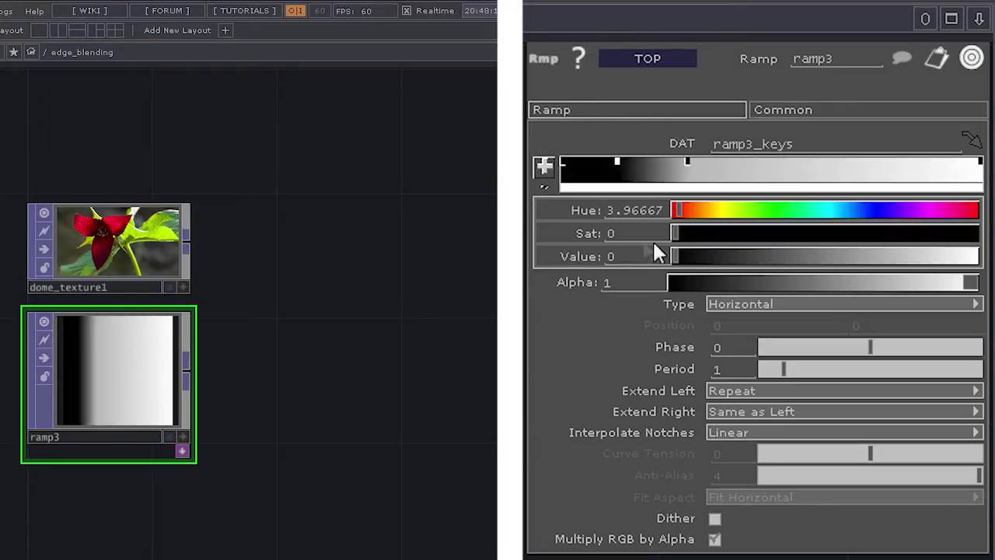
pyautogui.click(688, 165)
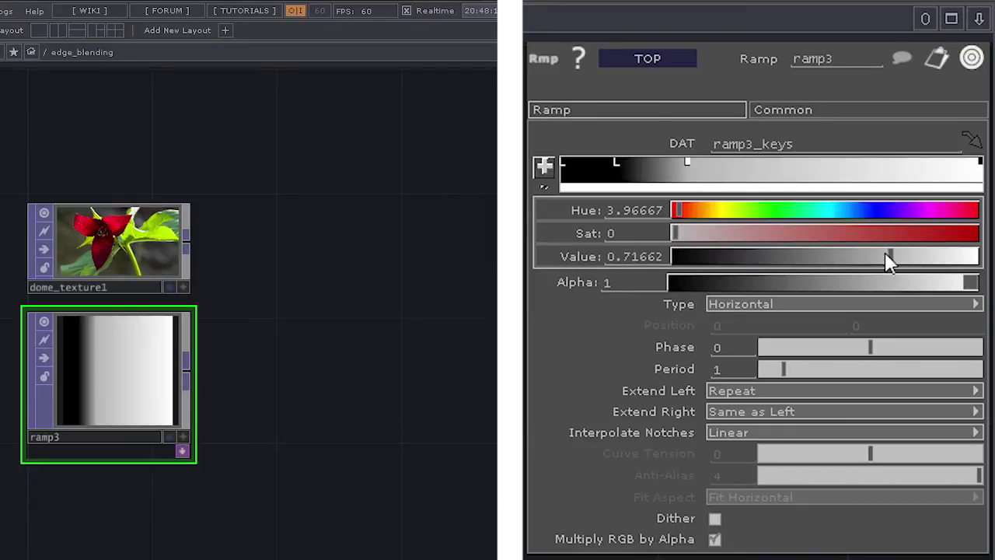
pyautogui.moveTo(890, 257); pyautogui.dragTo(977, 257)
# - Slide ramp3's white key to about mid-gradient and its black key to a bit over a quarter of the way across
pyautogui.moveTo(690, 171); pyautogui.dragTo(770, 161)
pyautogui.moveTo(617, 162); pyautogui.dragTo(593, 157)
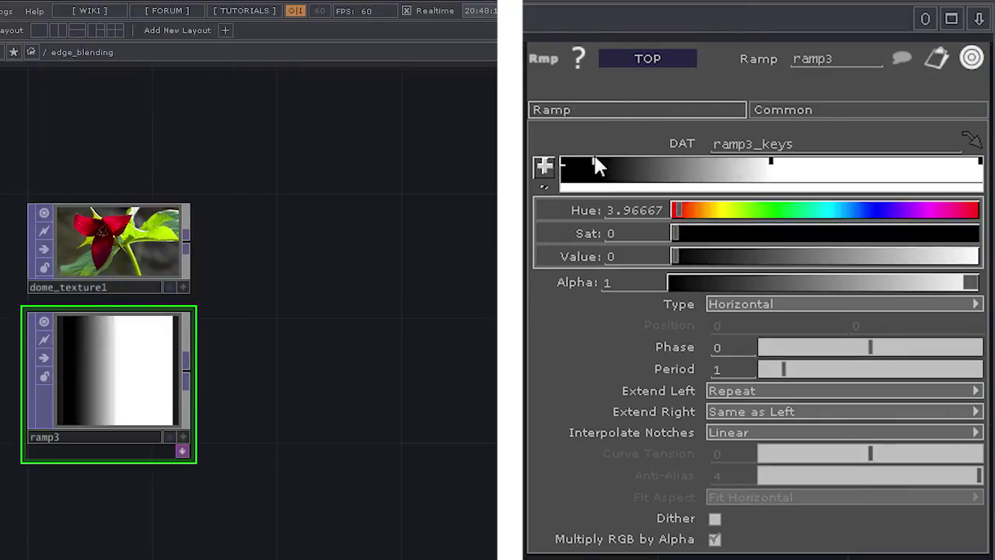
pyautogui.moveTo(599, 168); pyautogui.dragTo(678, 178)
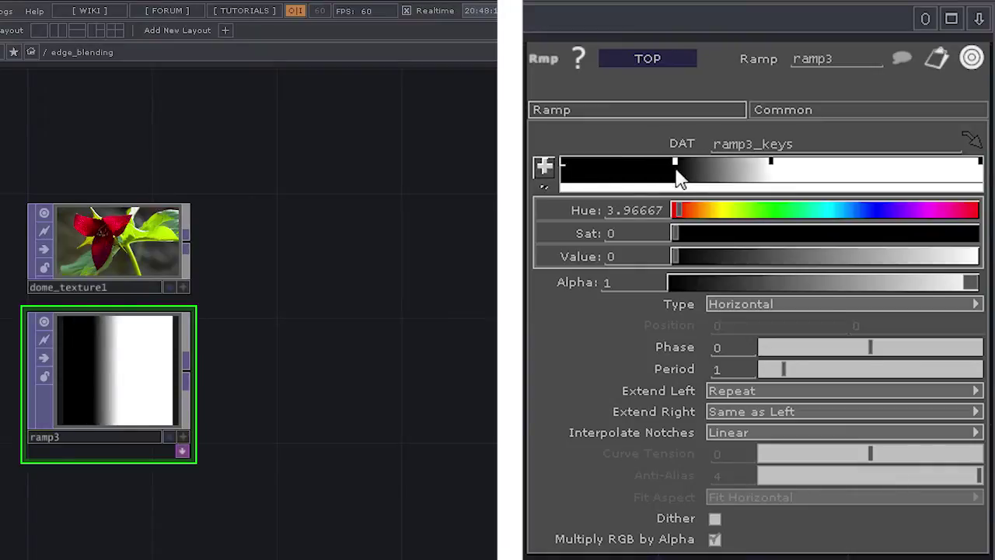
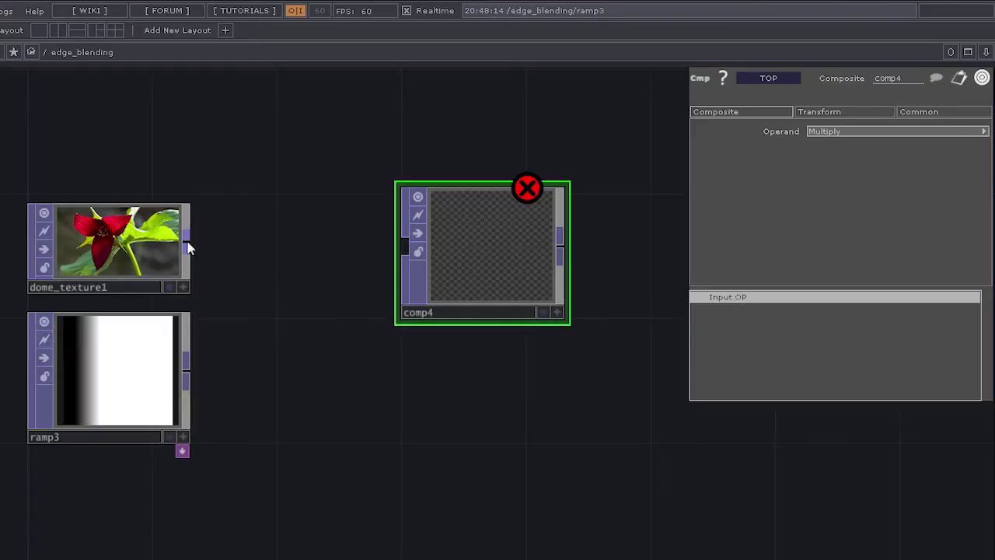
# - Connect dome_texture1 to the Composite node comp4, and resize and align comp4 level with dome_texture1
pyautogui.moveTo(339, 308); pyautogui.dragTo(401, 249)
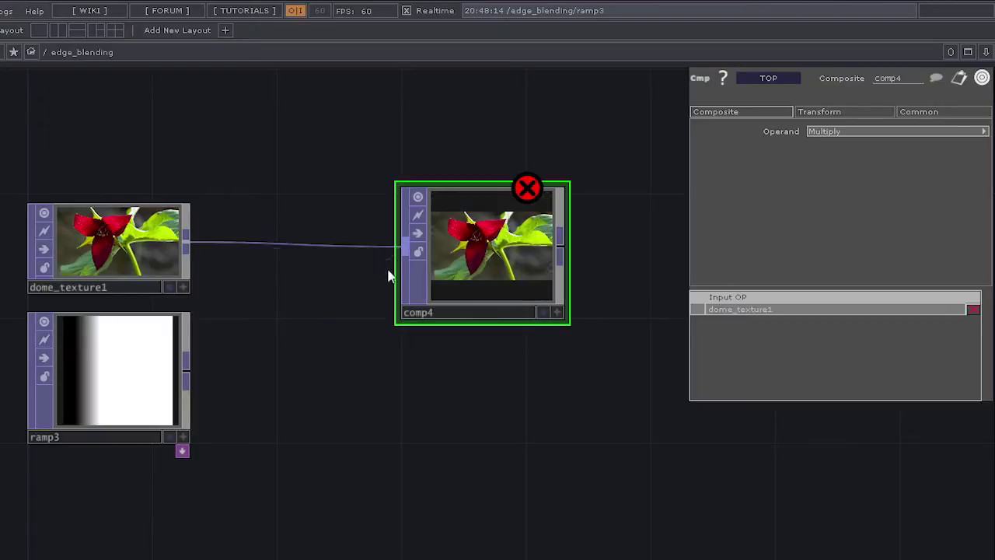
pyautogui.click(562, 319)
pyautogui.moveTo(582, 268); pyautogui.dragTo(501, 328)
pyautogui.moveTo(606, 230); pyautogui.dragTo(666, 115)
pyautogui.moveTo(572, 314); pyautogui.dragTo(576, 261, button='right')
pyautogui.moveTo(498, 253); pyautogui.dragTo(498, 240)
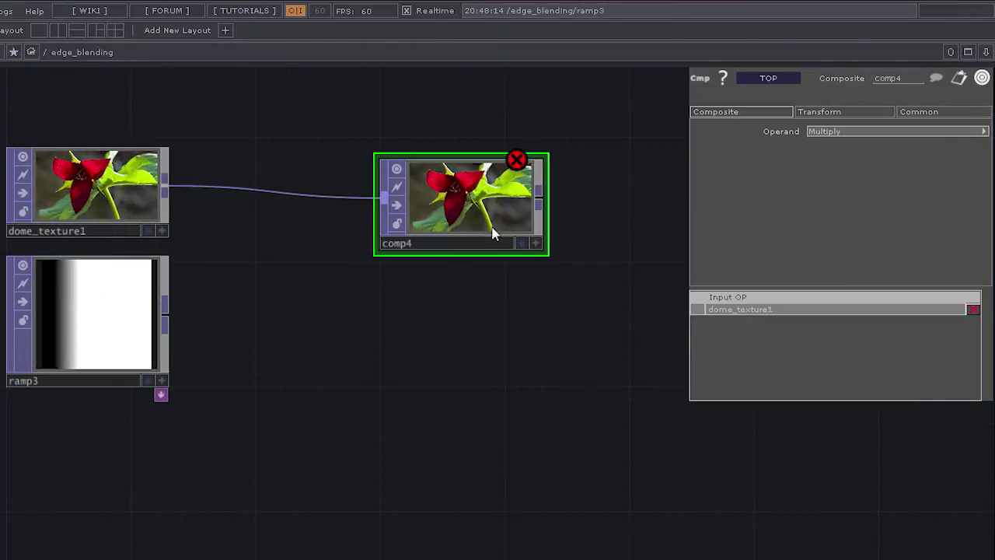
pyautogui.moveTo(599, 219); pyautogui.dragTo(495, 272)
pyautogui.click(495, 243)
pyautogui.moveTo(480, 210); pyautogui.dragTo(471, 194)
# - Check comp4's error information and connect ramp3 as its second input
pyautogui.middleClick(518, 153)
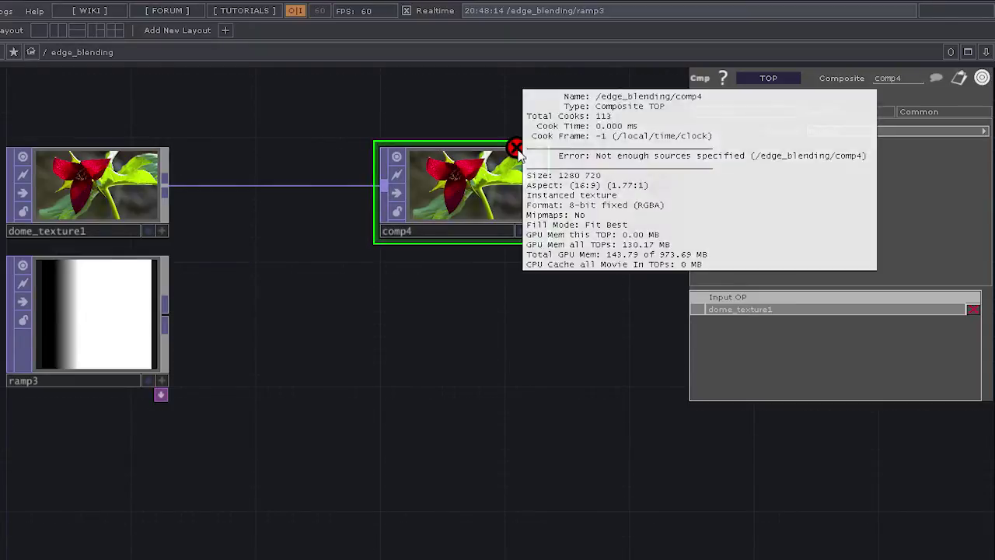
pyautogui.middleClick(519, 153)
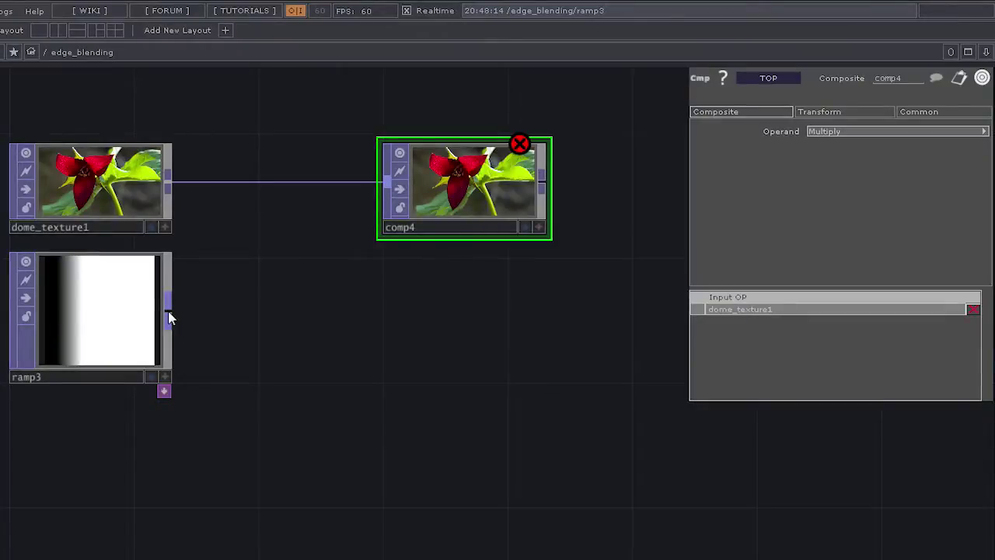
pyautogui.moveTo(169, 317); pyautogui.dragTo(378, 204)
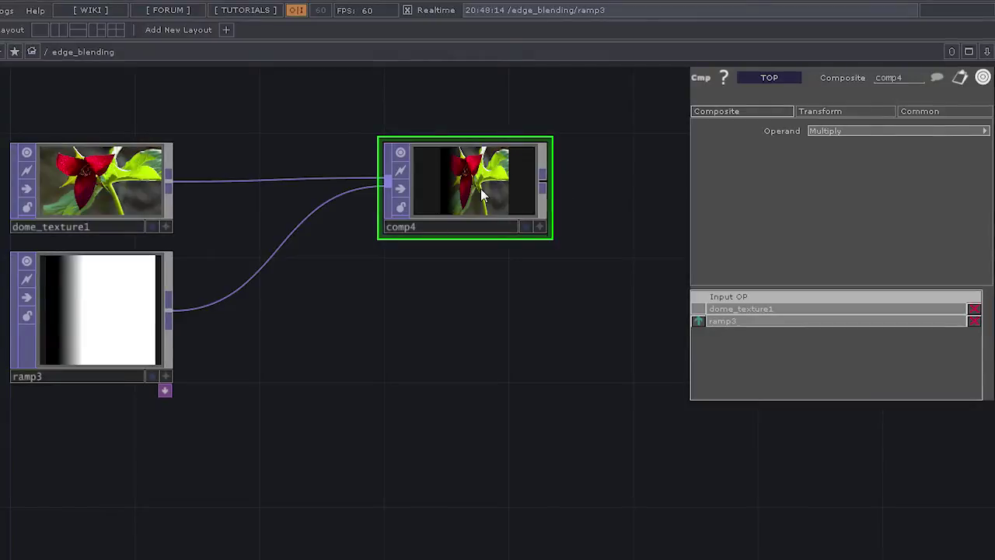
# - Compare comp4's output with its two sources and review its Aspect Ratio and Resolution options
pyautogui.scroll(3, 480, 188)
pyautogui.moveTo(327, 324); pyautogui.dragTo(362, 365)
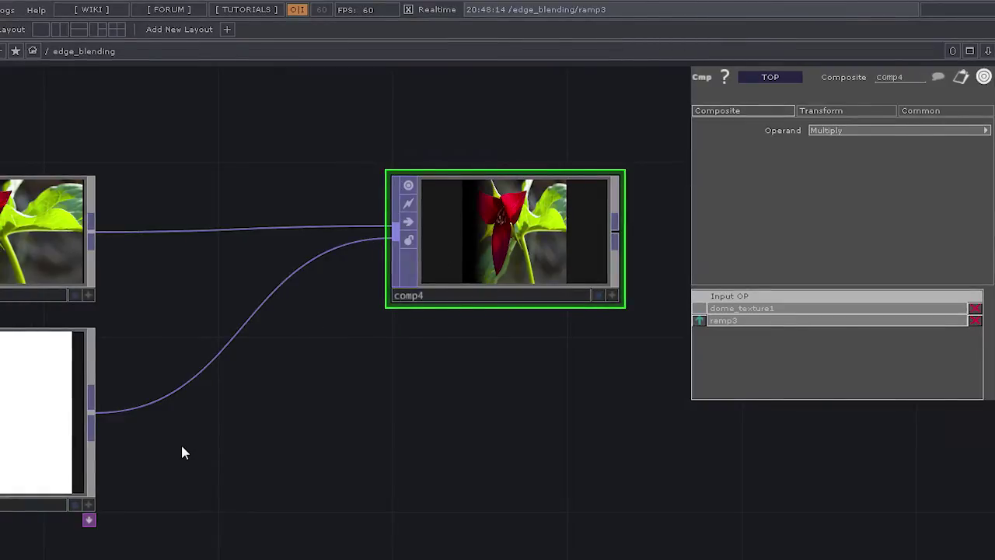
pyautogui.moveTo(259, 446); pyautogui.dragTo(370, 428)
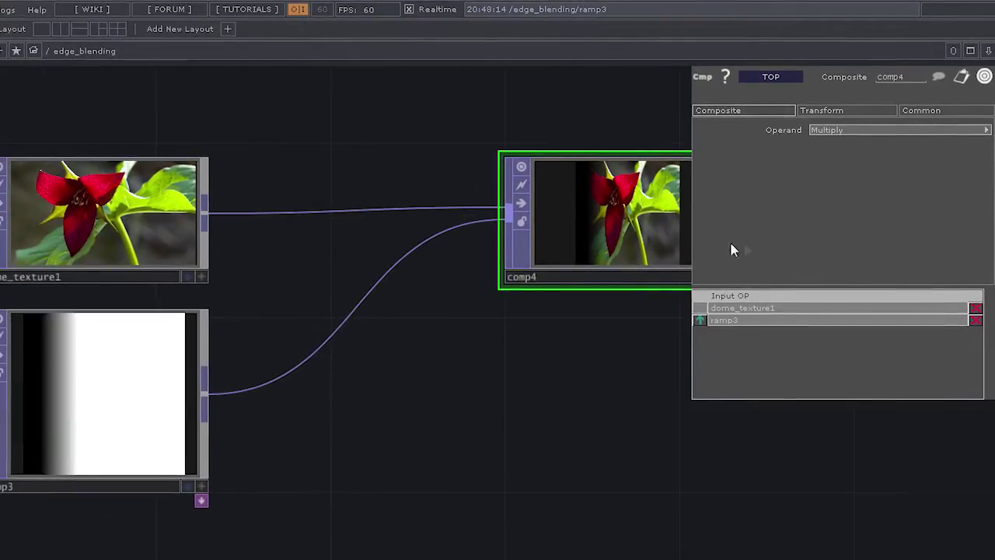
pyautogui.click(921, 110)
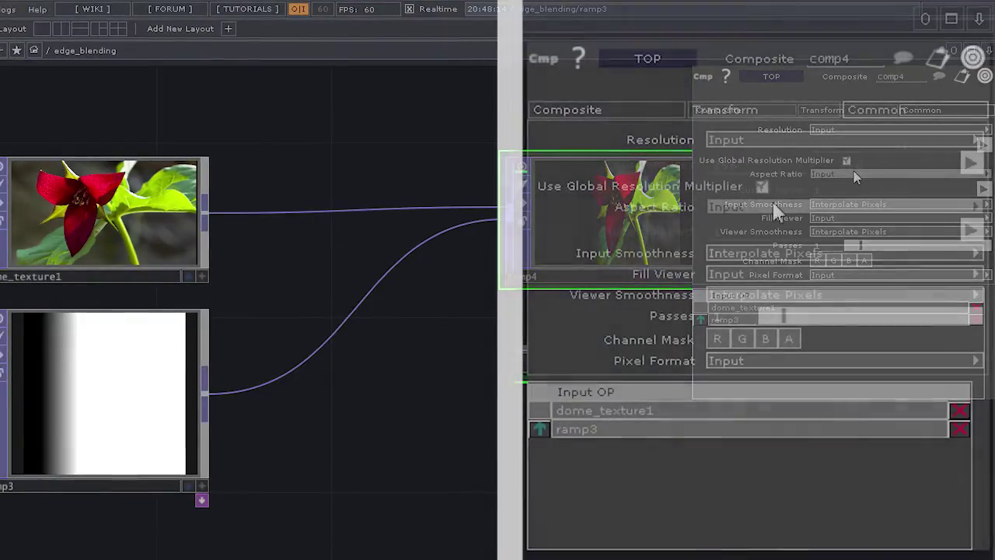
pyautogui.click(774, 206)
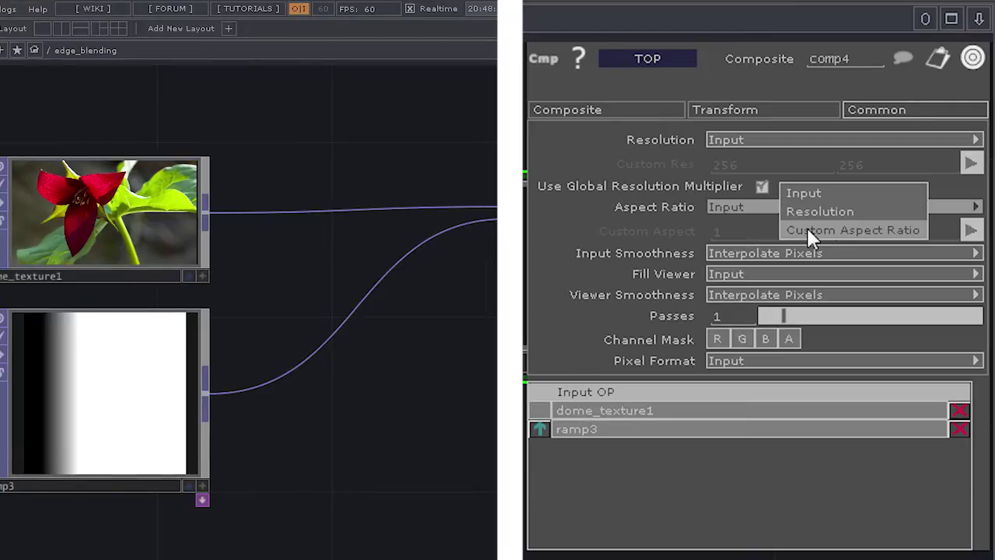
pyautogui.click(791, 193)
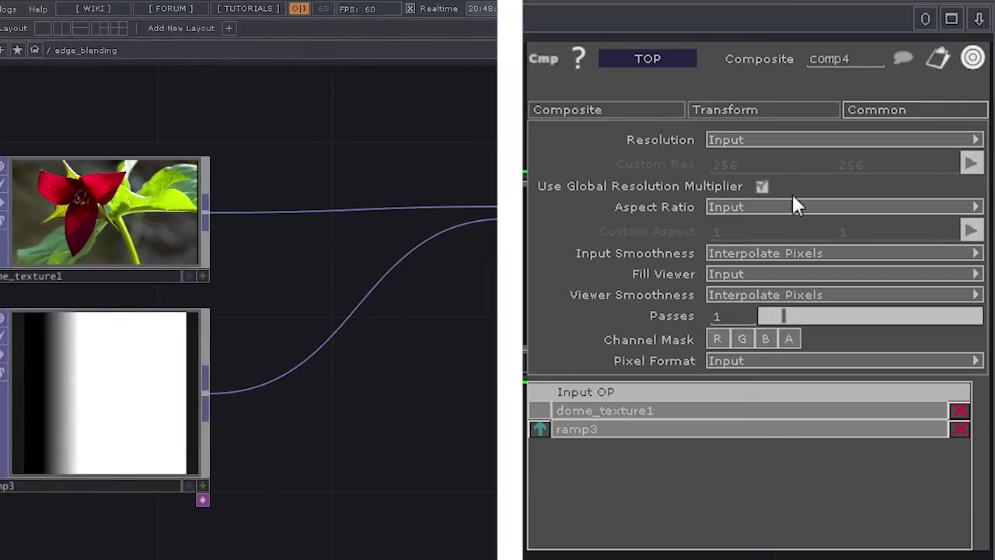
pyautogui.click(787, 140)
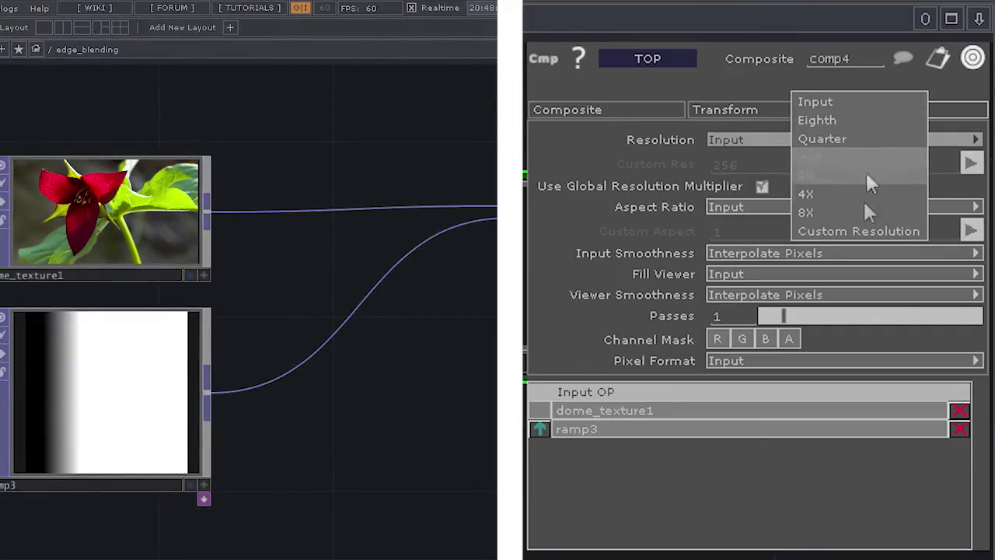
pyautogui.click(683, 169)
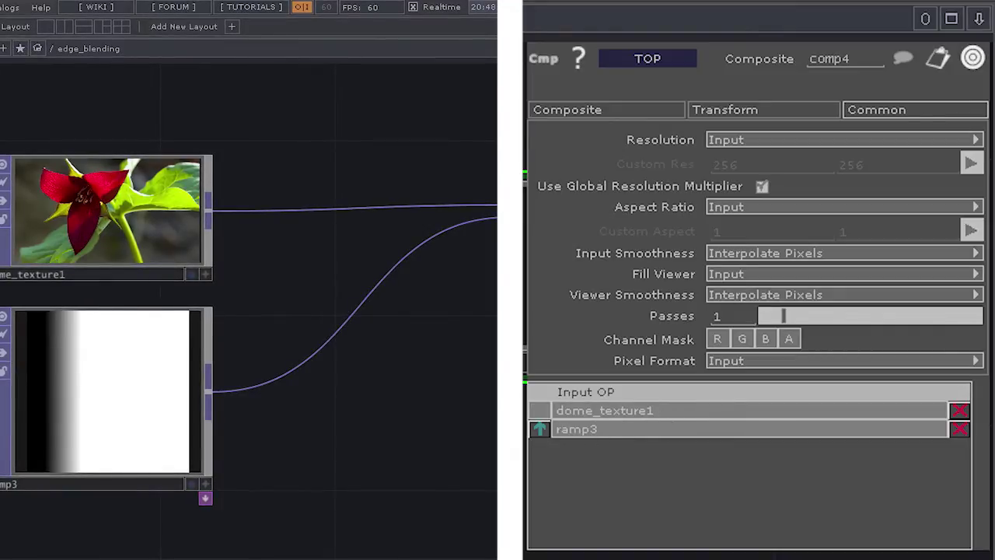
# - Reorder comp4's inputs so that ramp3 comes before dome_texture1
pyautogui.click(541, 427)
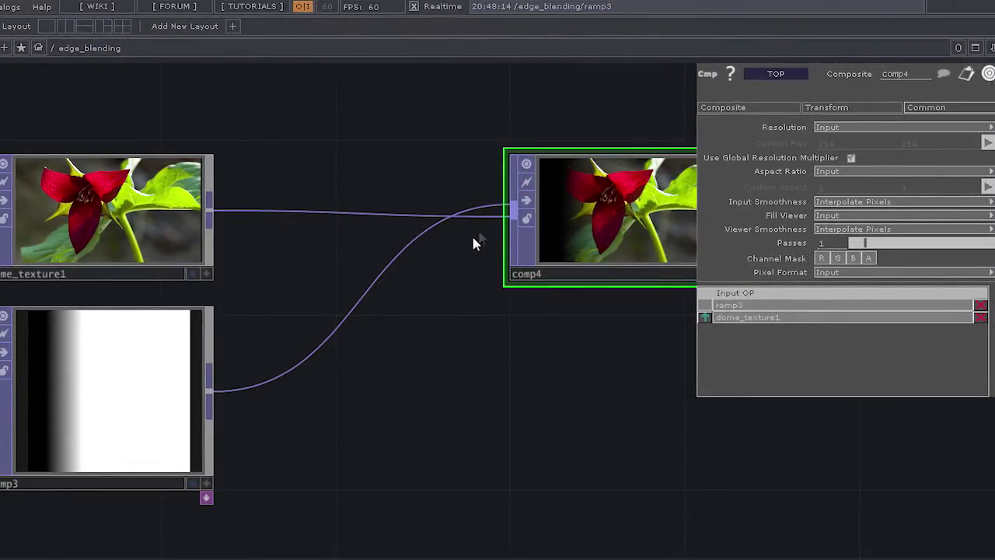
pyautogui.moveTo(656, 434); pyautogui.dragTo(509, 464)
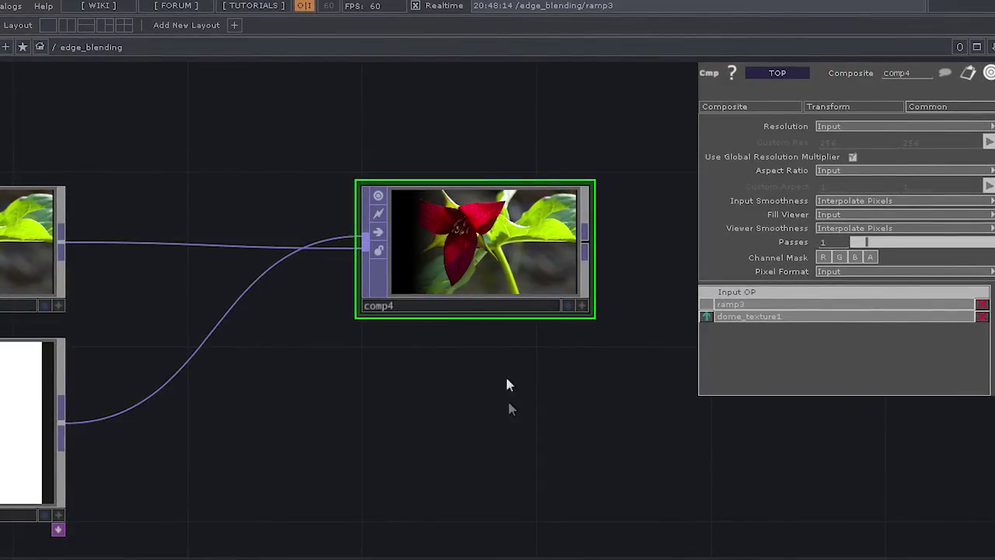
pyautogui.scroll(-3, 439, 377)
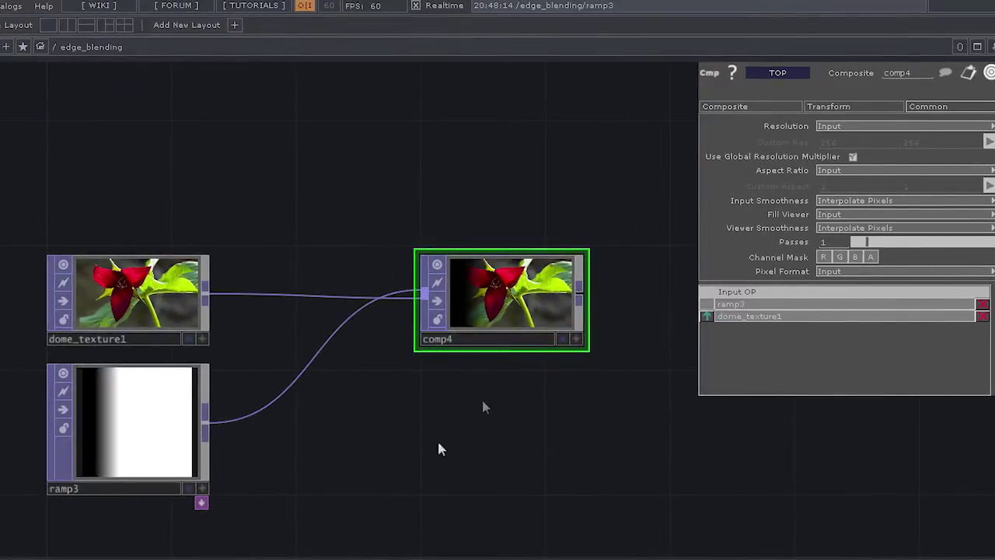
pyautogui.moveTo(492, 412); pyautogui.dragTo(479, 371)
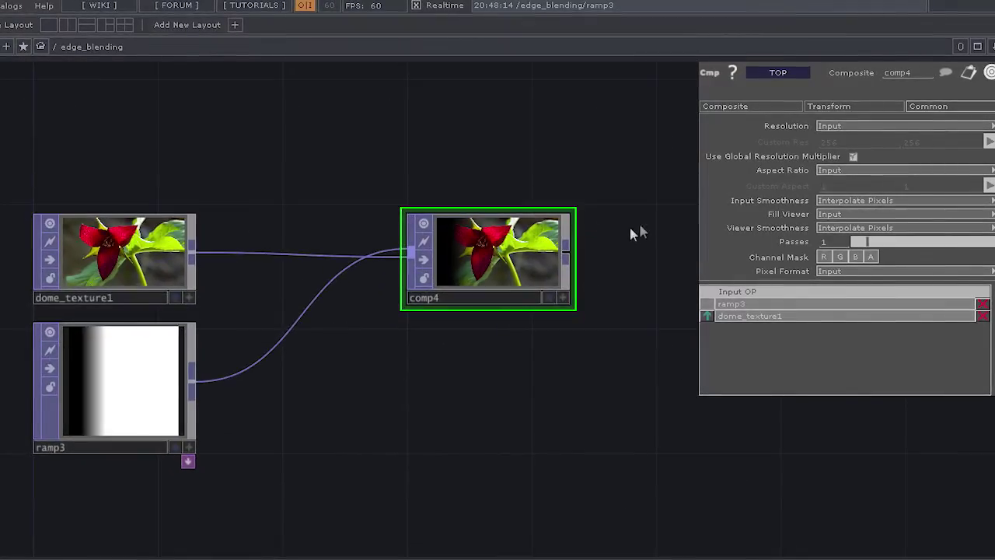
# - Choose Multiply as comp4's Operand
pyautogui.click(762, 106)
pyautogui.click(855, 125)
pyautogui.click(847, 156)
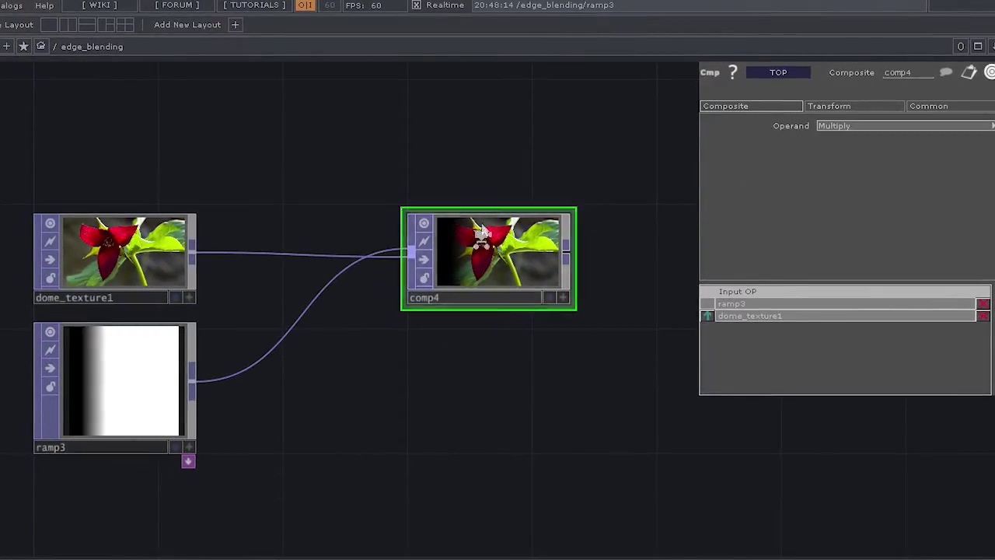
# - Examine comp4's faded edge up close, and compare it with the original comp1 and comp2 branches of the network
pyautogui.scroll(3, 386, 297)
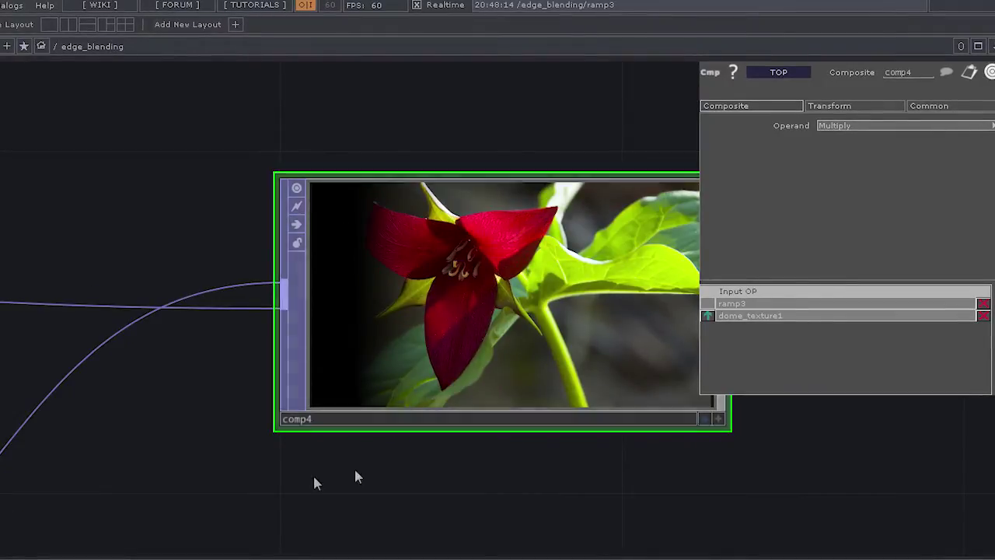
pyautogui.moveTo(333, 340); pyautogui.dragTo(364, 393, button='middle')
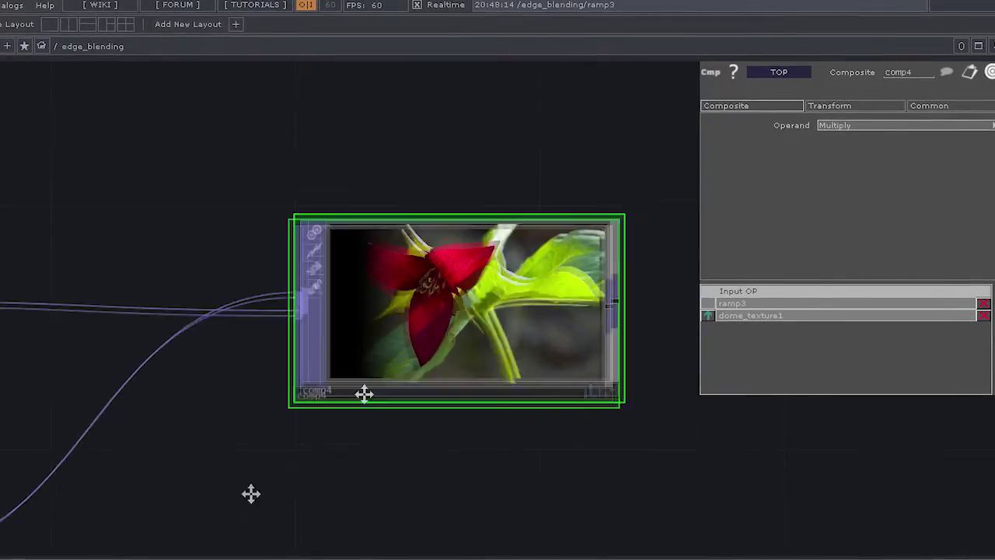
pyautogui.moveTo(251, 493); pyautogui.dragTo(393, 369)
pyautogui.moveTo(392, 368); pyautogui.dragTo(392, 416, button='middle')
pyautogui.moveTo(355, 451); pyautogui.dragTo(412, 357)
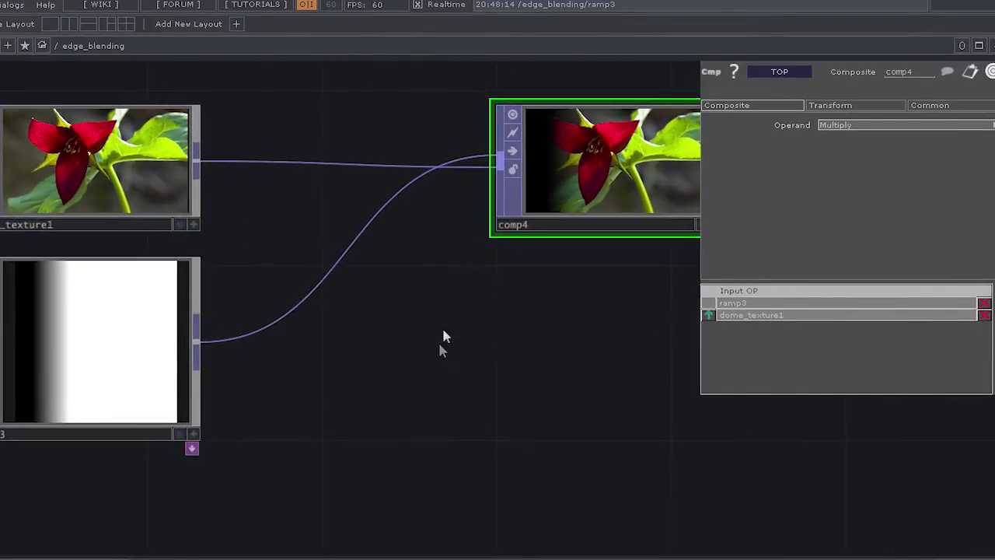
pyautogui.scroll(-3, 456, 317)
pyautogui.moveTo(452, 383); pyautogui.dragTo(429, 378)
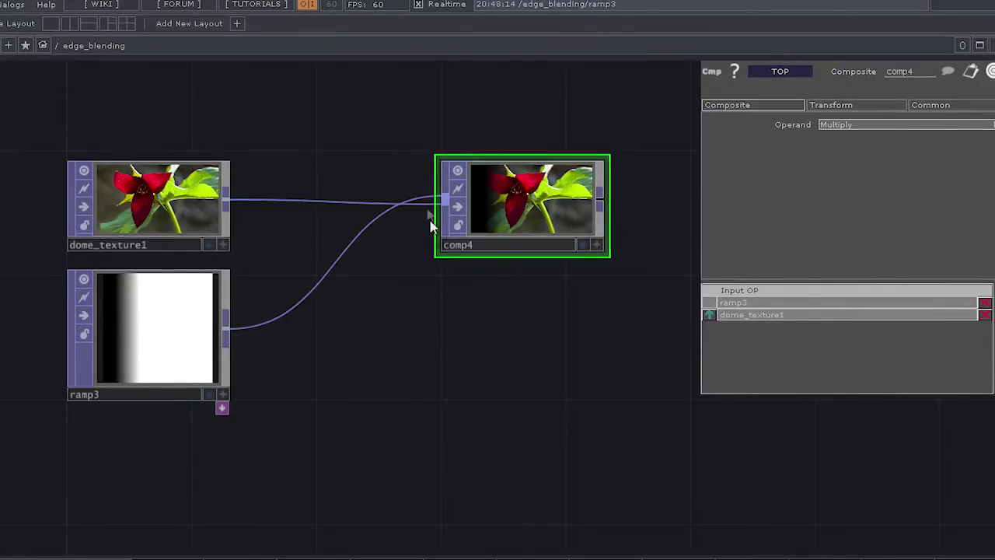
pyautogui.scroll(-3, 428, 213)
pyautogui.moveTo(477, 198); pyautogui.dragTo(428, 420)
pyautogui.moveTo(449, 188); pyautogui.dragTo(271, 463)
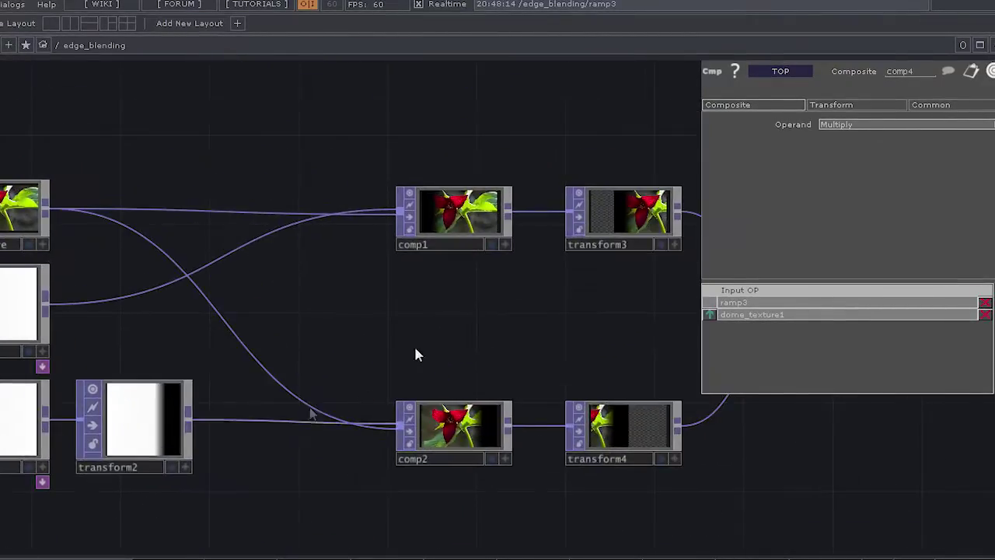
pyautogui.moveTo(509, 323); pyautogui.dragTo(516, 279)
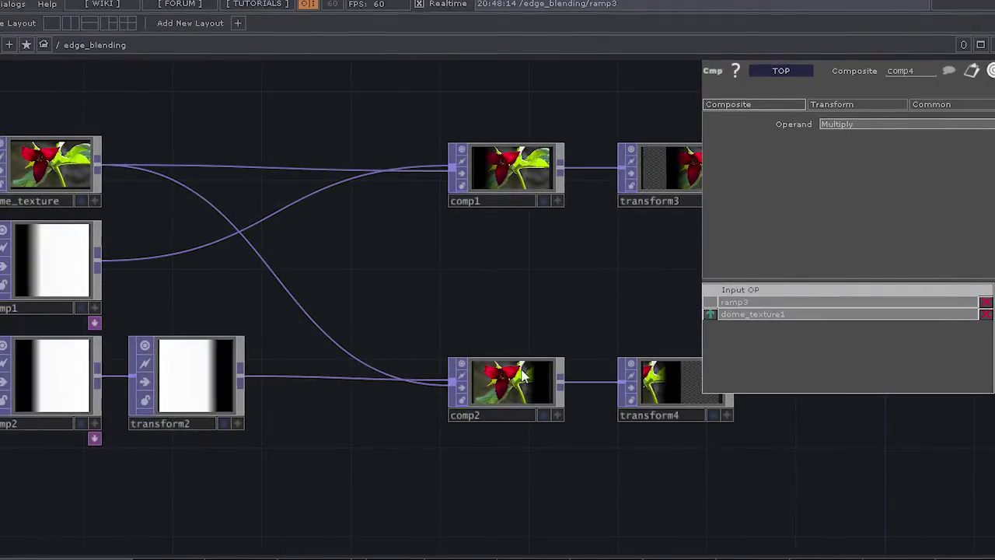
# - Add another Composite TOP in the empty area below comp4
pyautogui.moveTo(345, 490); pyautogui.dragTo(455, 41)
pyautogui.moveTo(356, 346); pyautogui.dragTo(365, 257)
pyautogui.press('Tab')
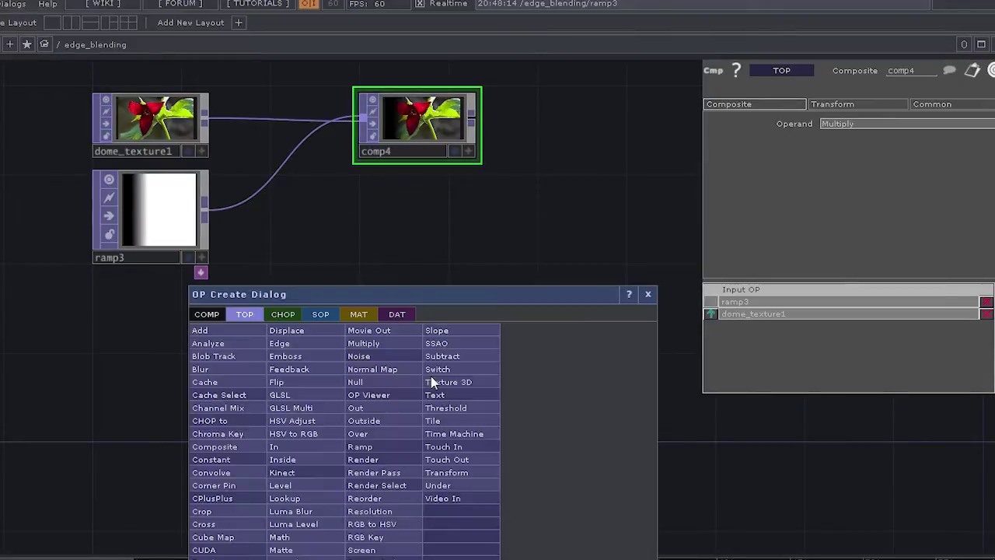
pyautogui.write('comp')
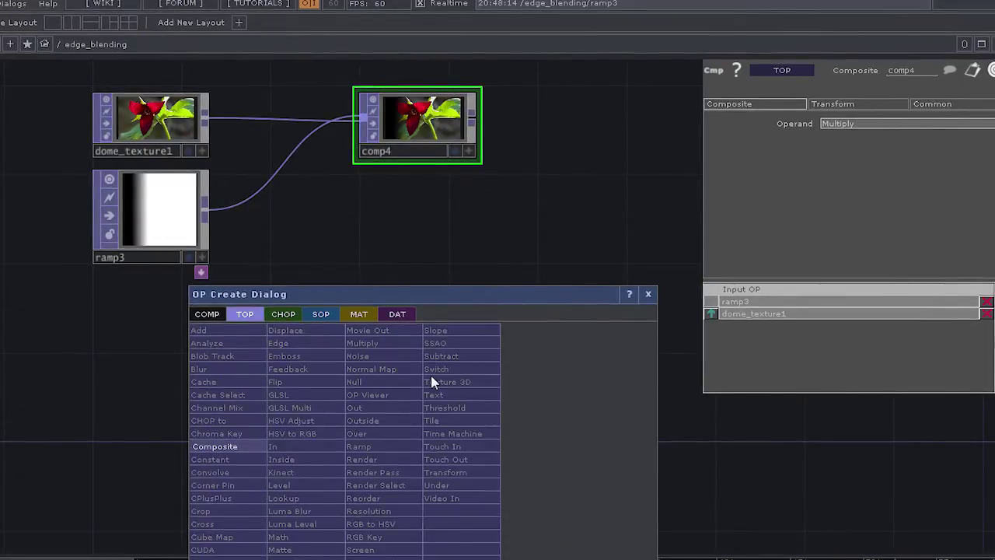
pyautogui.press('Return')
pyautogui.click(430, 373)
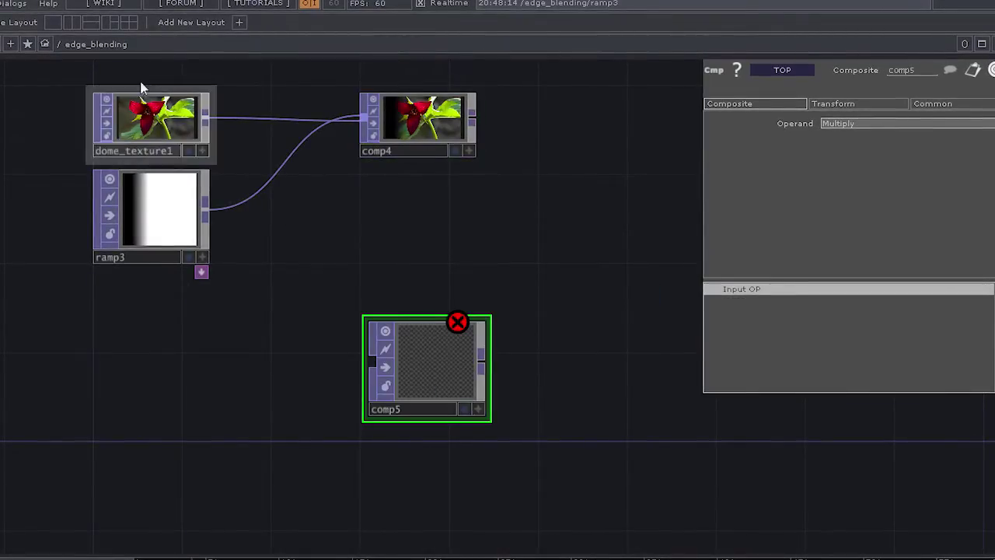
# - Connect dome_texture1 to comp5, then shorten comp5's node and place it farther below comp4
pyautogui.moveTo(205, 118); pyautogui.dragTo(371, 362)
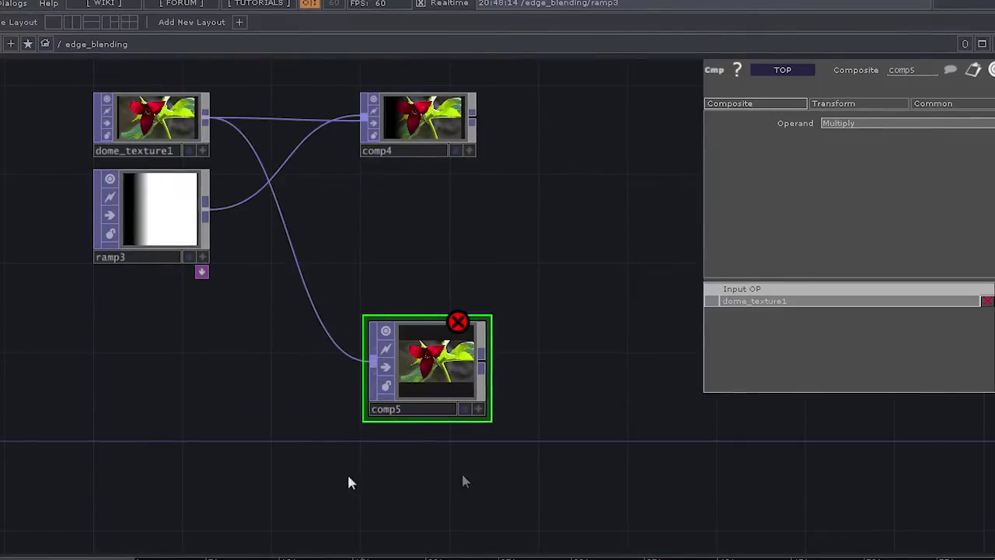
pyautogui.rightClick(575, 398)
pyautogui.moveTo(544, 341); pyautogui.dragTo(377, 456)
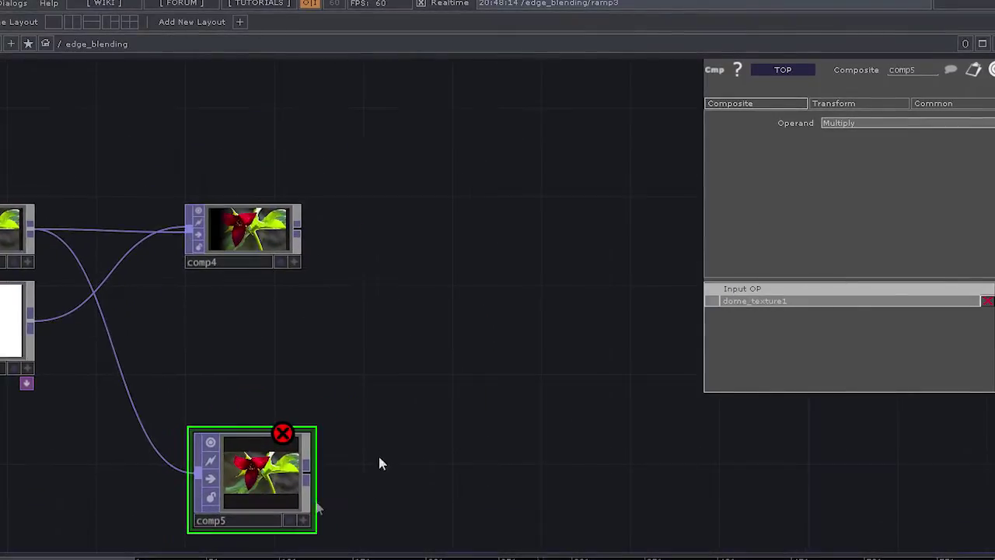
pyautogui.click(315, 533)
pyautogui.moveTo(362, 519); pyautogui.dragTo(365, 373)
pyautogui.moveTo(439, 332); pyautogui.dragTo(540, 263)
pyautogui.moveTo(458, 268); pyautogui.dragTo(458, 340)
pyautogui.moveTo(397, 135); pyautogui.dragTo(375, 264)
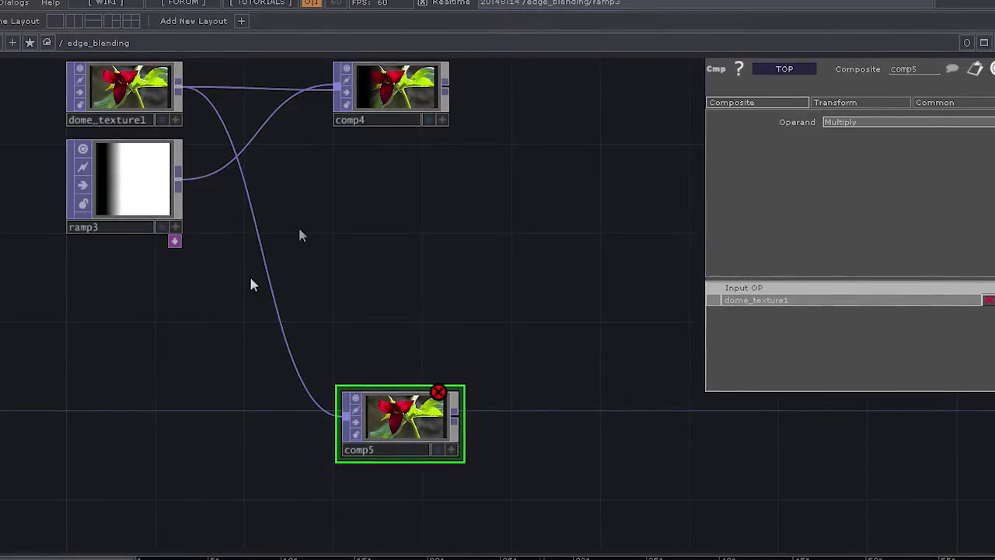
pyautogui.moveTo(47, 238); pyautogui.dragTo(42, 234)
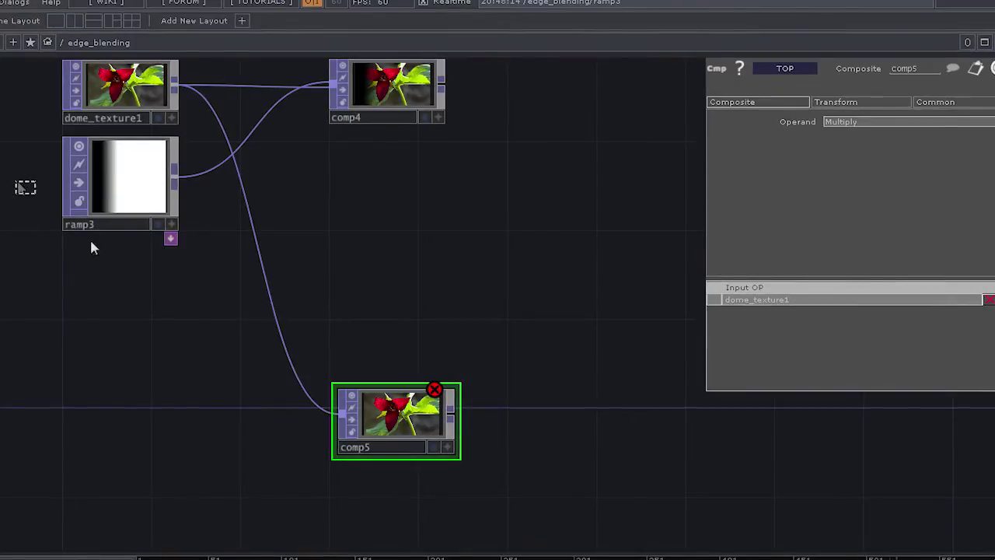
pyautogui.click(117, 233)
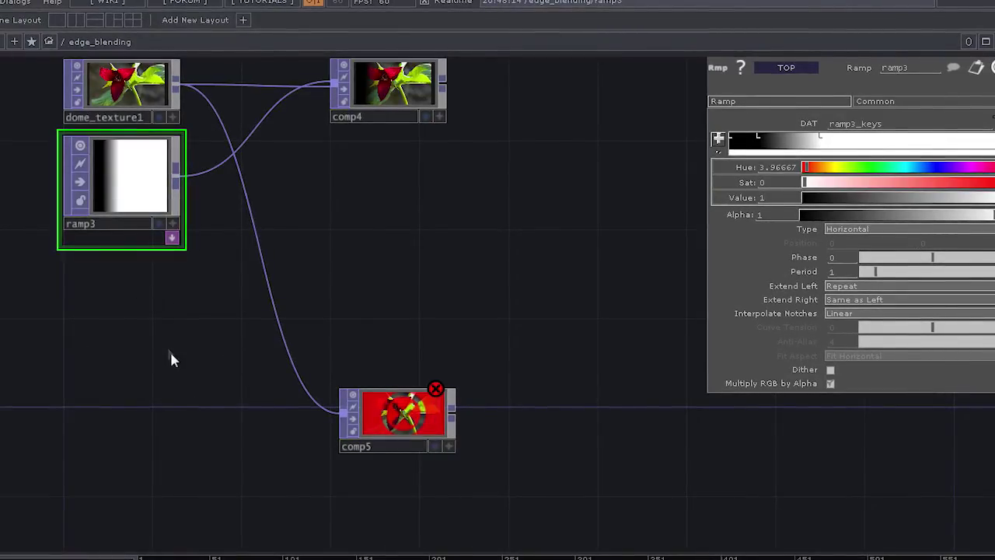
pyautogui.press('Tab')
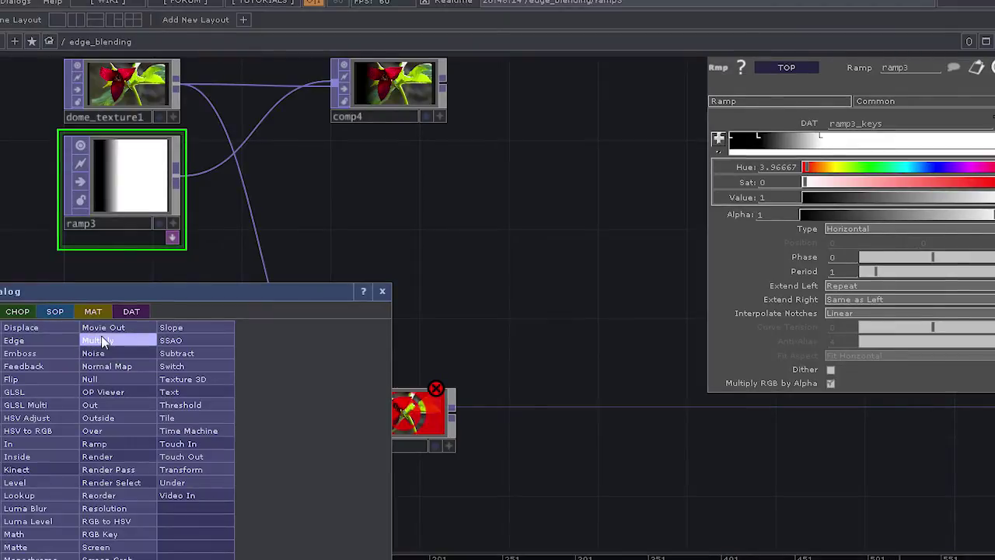
pyautogui.write('ra')
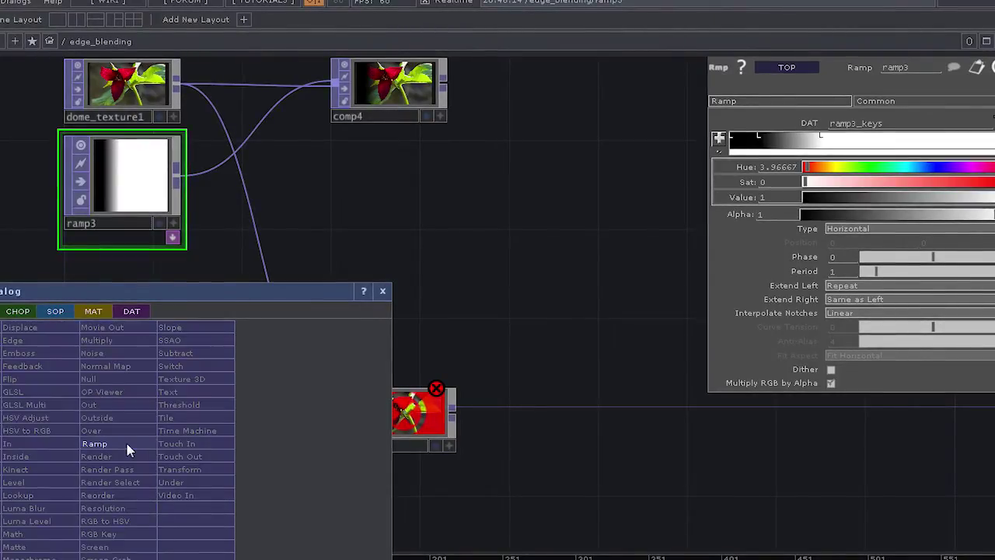
pyautogui.press('Return')
pyautogui.click(111, 385)
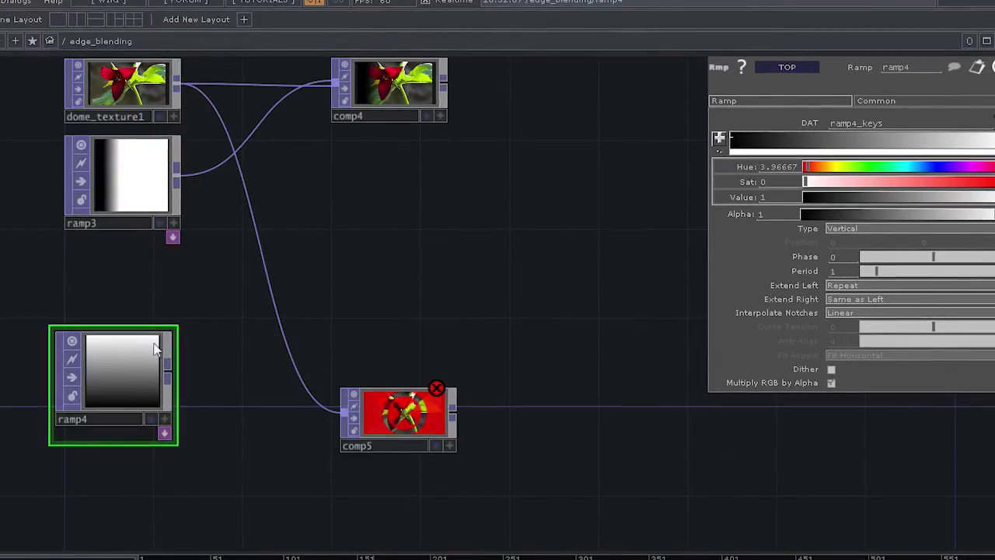
pyautogui.press('Delete')
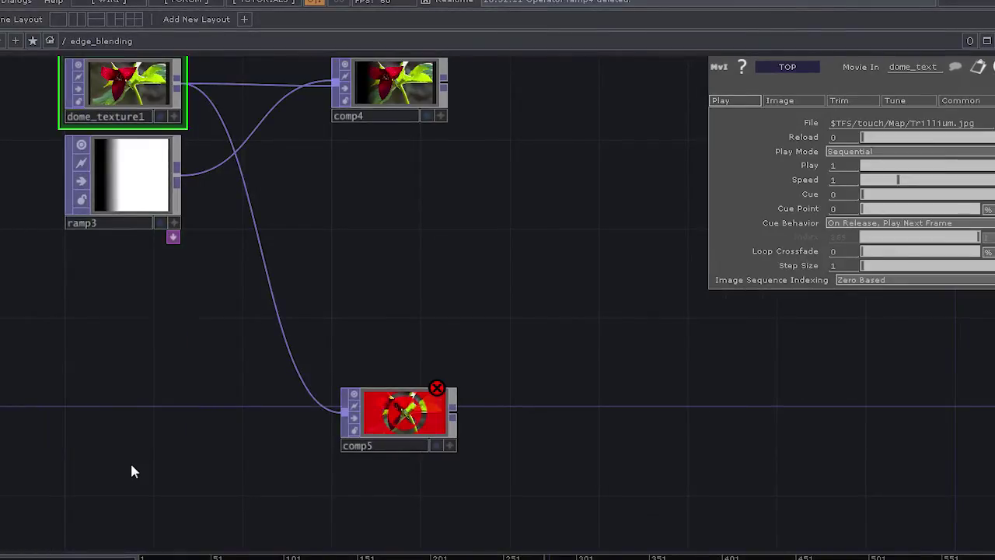
# - Copy ramp3 and paste the duplicate below it, level with comp5
pyautogui.click(77, 221)
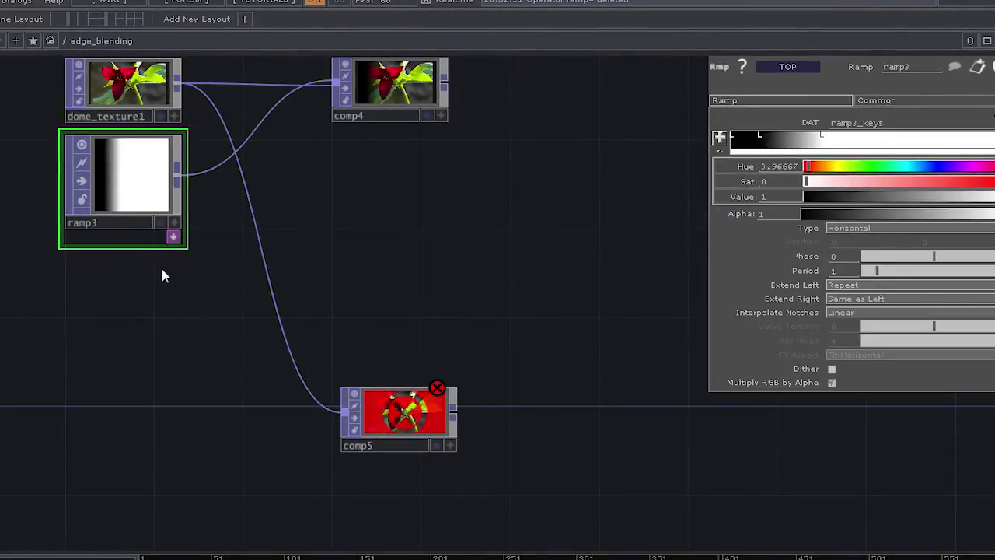
pyautogui.hotkey('ctrl', 'c')
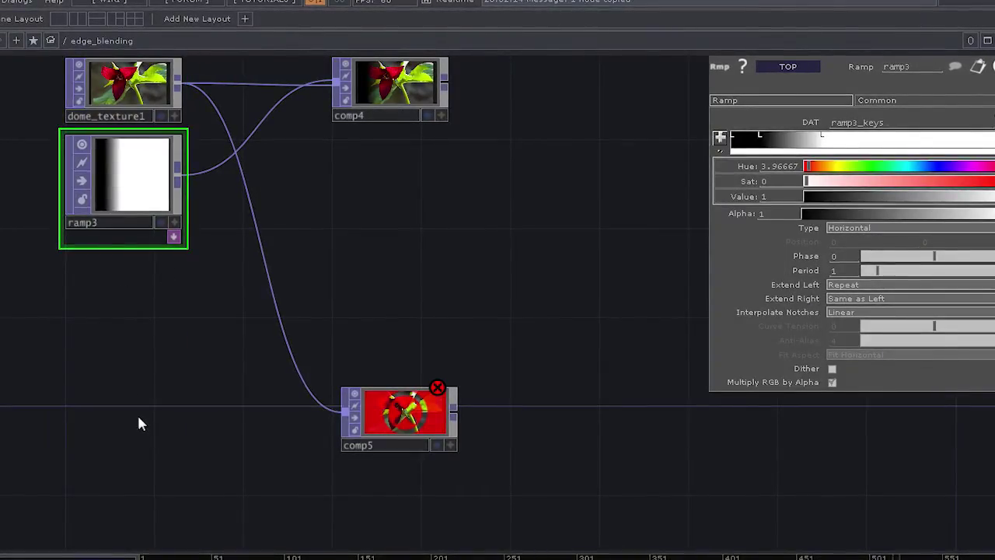
pyautogui.hotkey('ctrl', 'v')
pyautogui.moveTo(113, 311); pyautogui.dragTo(121, 434)
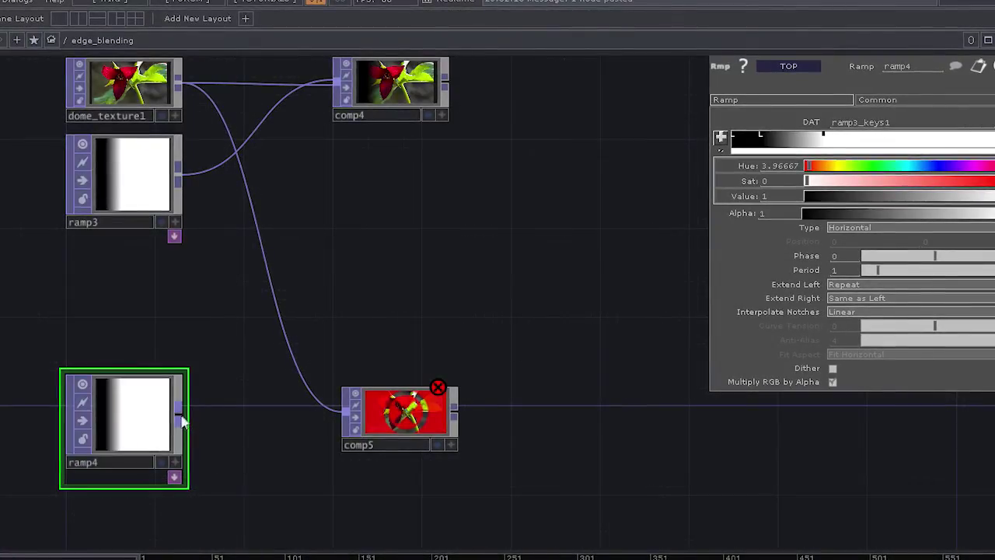
# - Connect ramp4 to comp5 and move ramp4 ahead of dome_texture1 in comp5's input order
pyautogui.moveTo(180, 417); pyautogui.dragTo(348, 409)
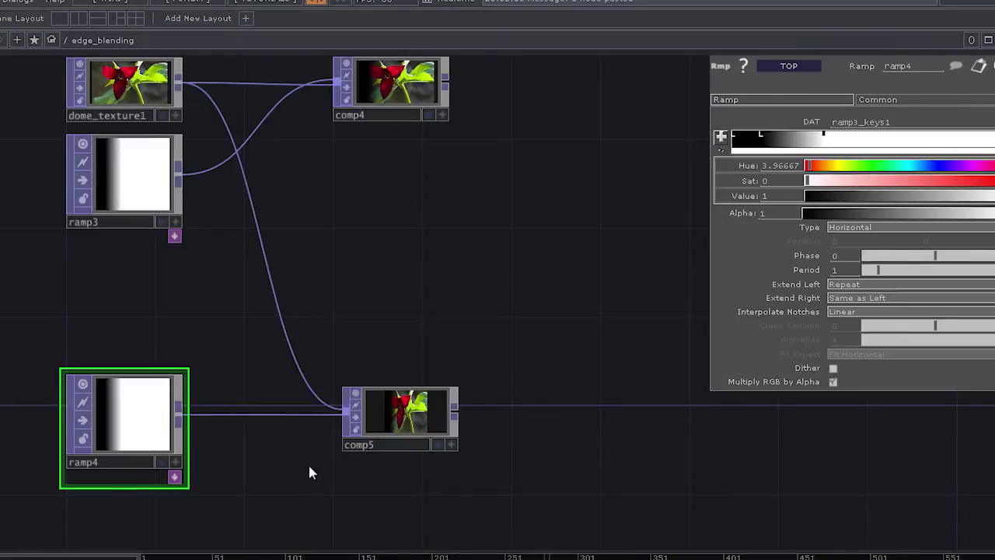
pyautogui.click(431, 403)
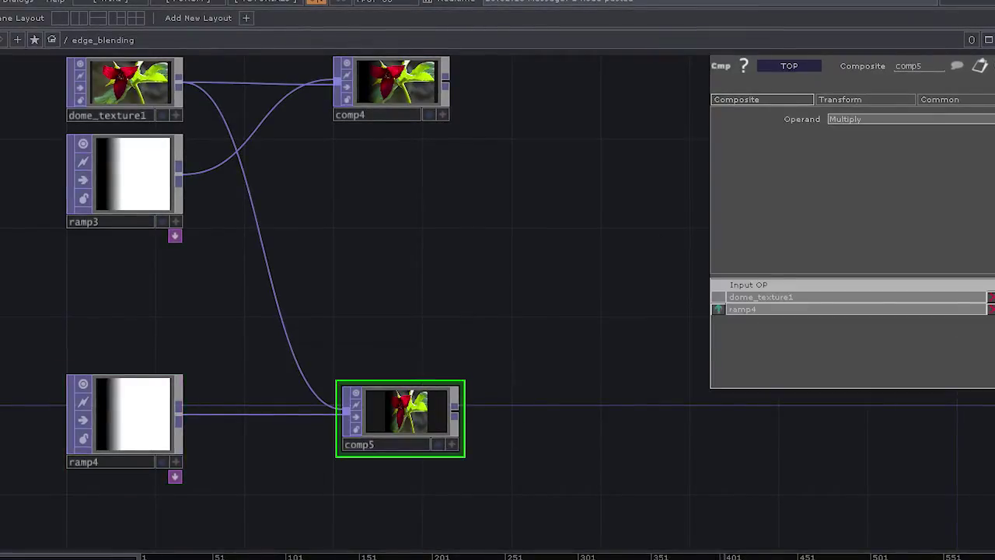
pyautogui.moveTo(754, 299); pyautogui.dragTo(726, 308)
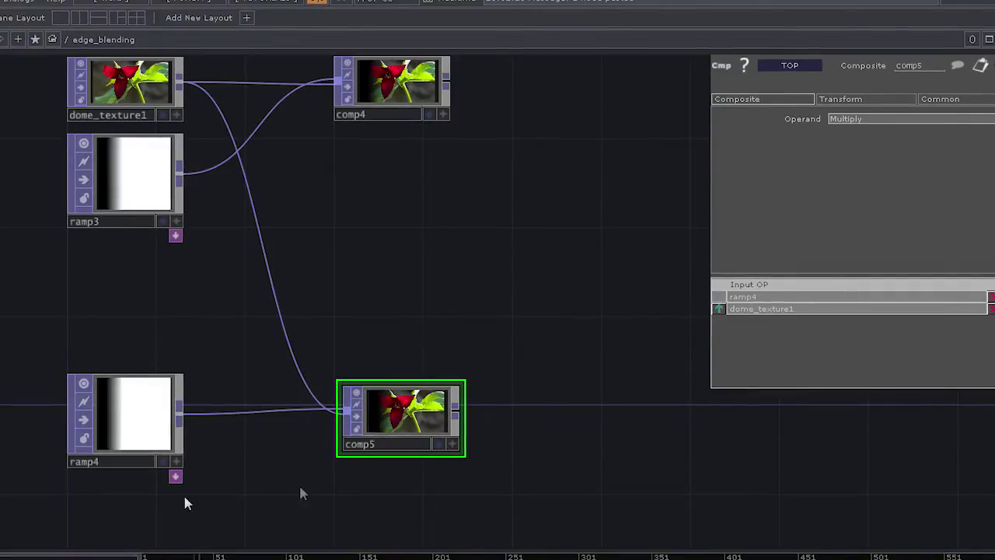
# - Shift comp5 slightly so that it lines up vertically under comp4
pyautogui.moveTo(233, 444); pyautogui.dragTo(173, 474)
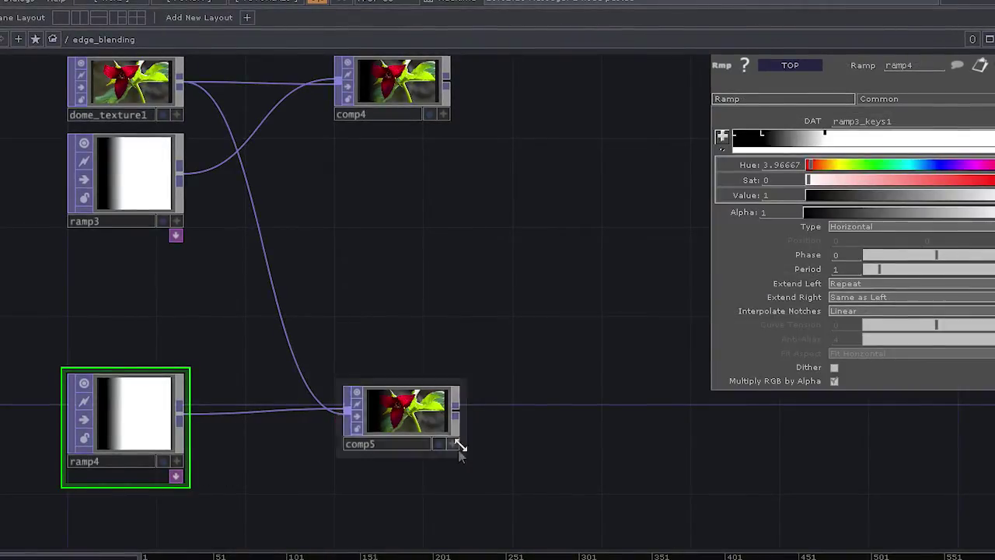
pyautogui.moveTo(533, 418); pyautogui.dragTo(423, 475)
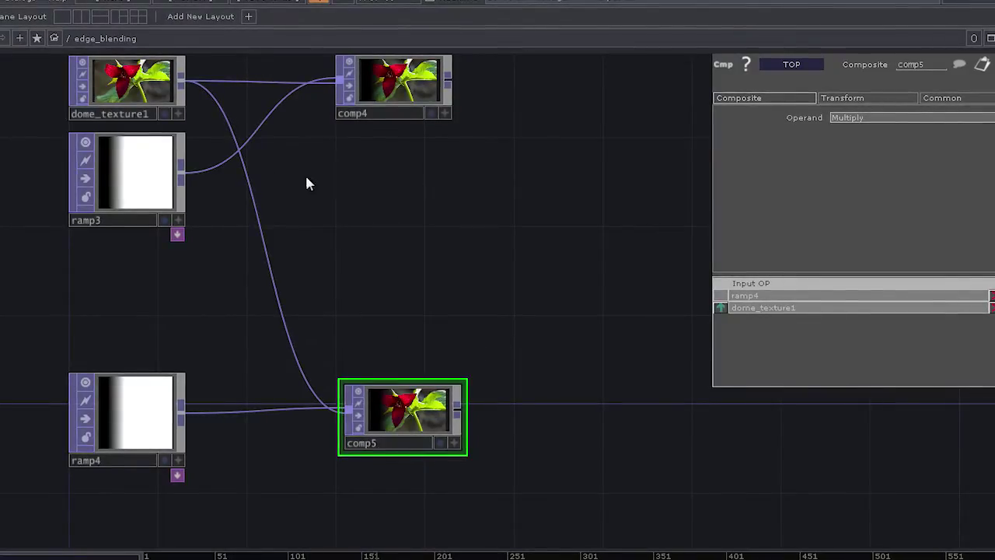
pyautogui.moveTo(568, 349); pyautogui.dragTo(376, 451, button='right')
pyautogui.moveTo(397, 414); pyautogui.dragTo(395, 416)
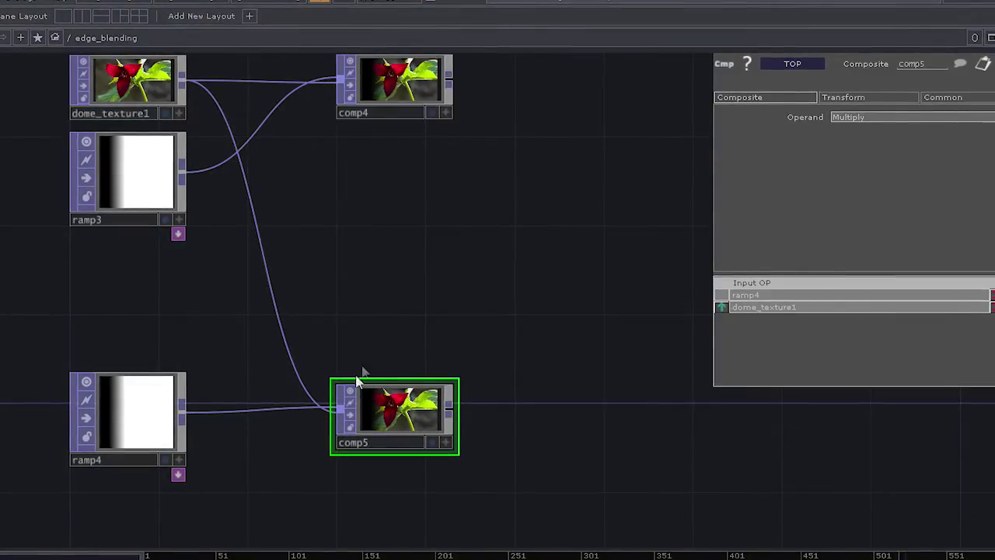
# - Try reversing ramp4 by setting its first two keys to Value 1 and last two to 0, and moving the middle keys toward the end
pyautogui.moveTo(24, 324); pyautogui.dragTo(160, 412, button='right')
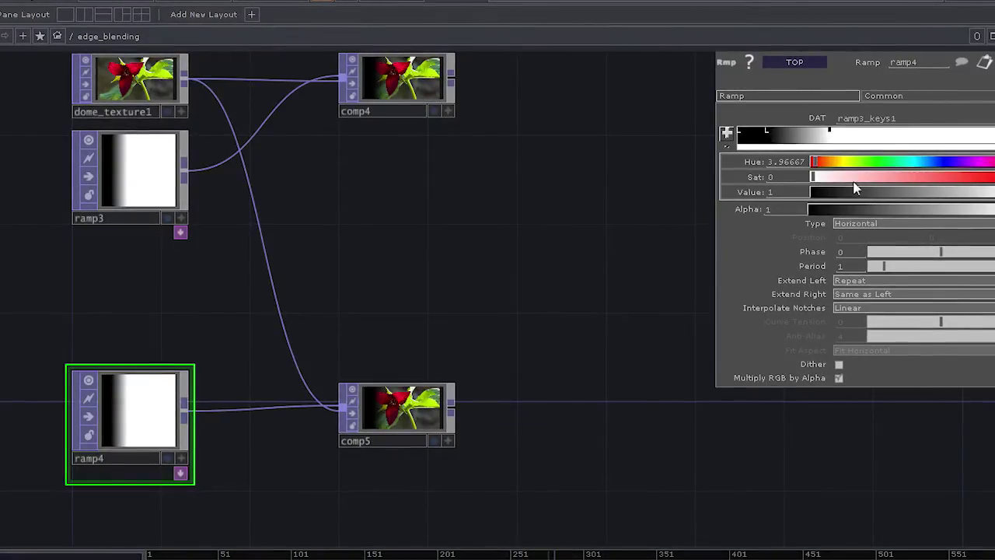
pyautogui.click(884, 96)
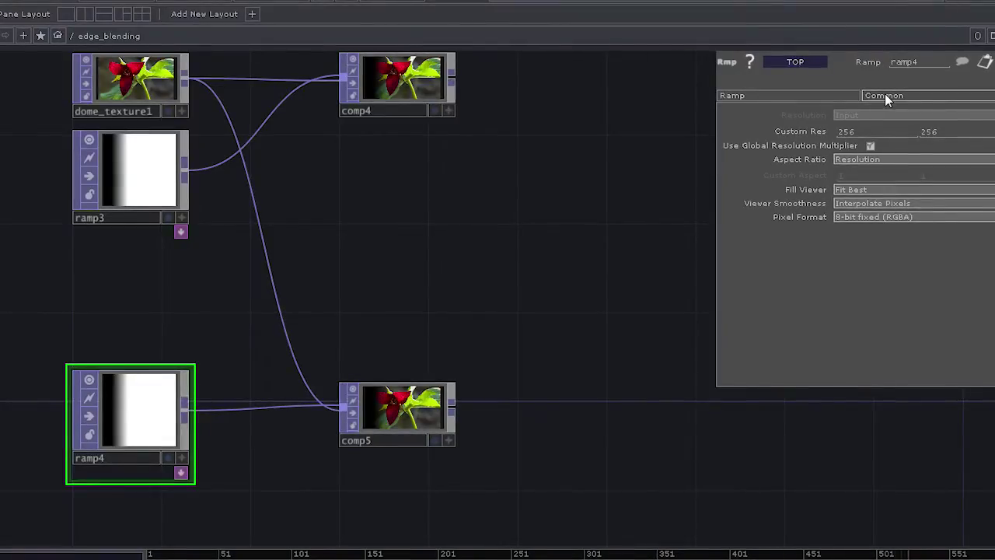
pyautogui.click(814, 98)
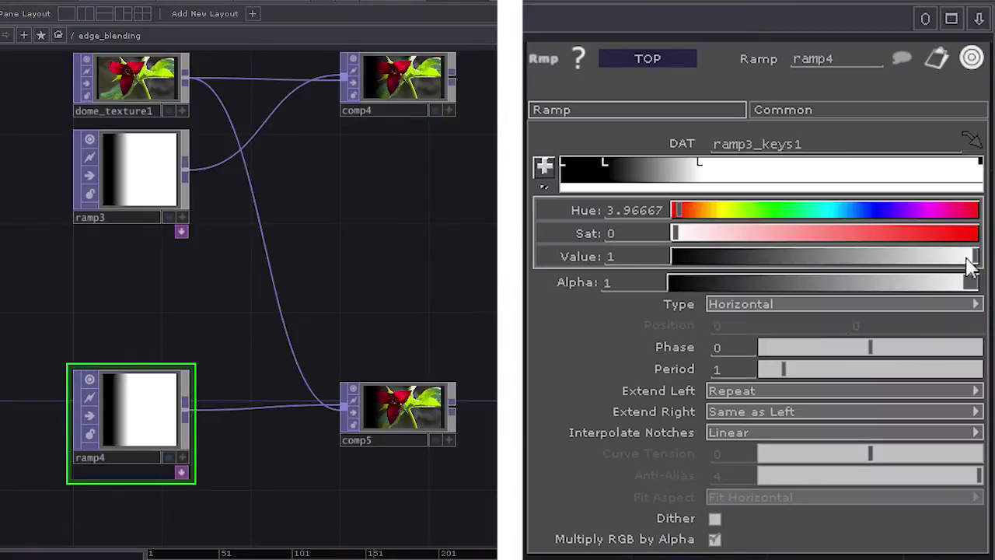
pyautogui.moveTo(972, 260); pyautogui.dragTo(573, 282)
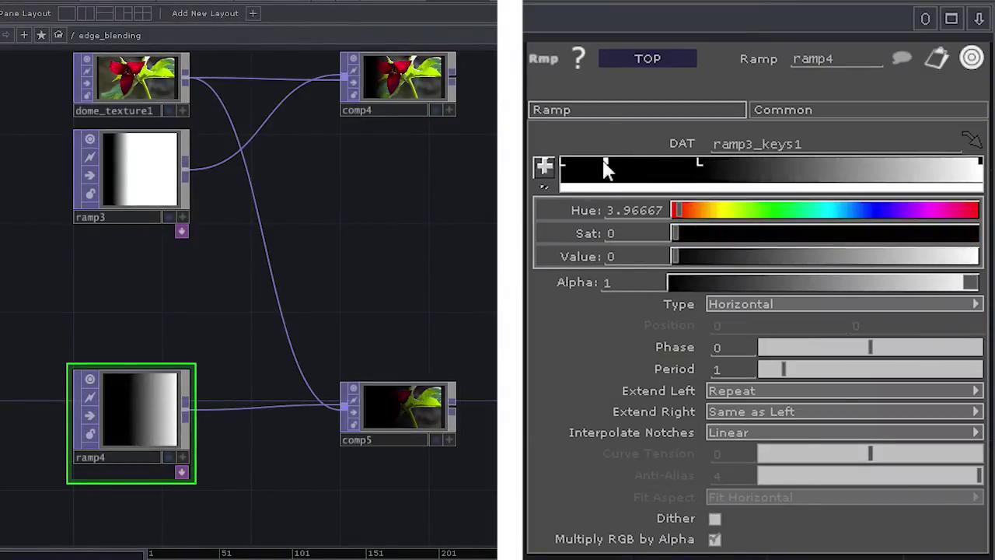
pyautogui.moveTo(709, 258); pyautogui.dragTo(978, 261)
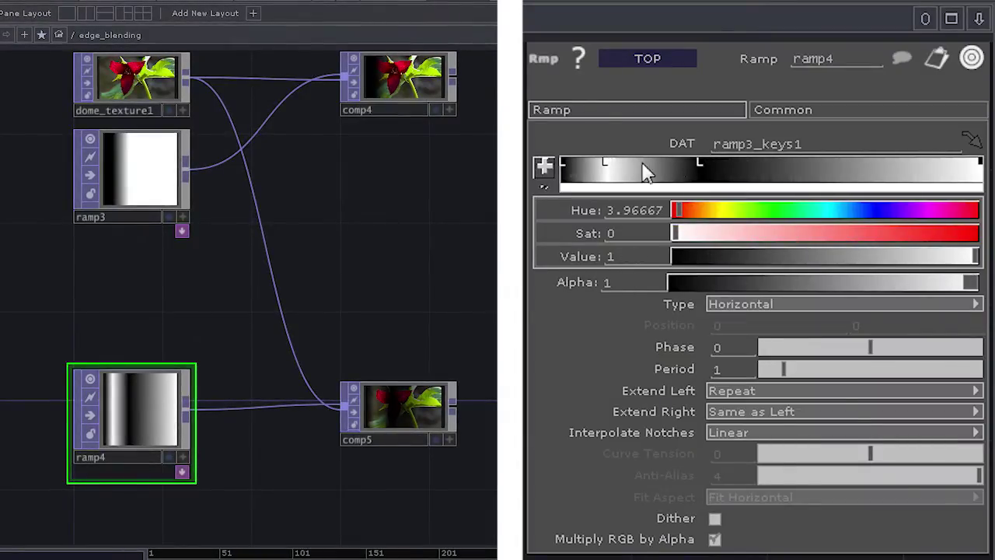
pyautogui.click(563, 166)
pyautogui.moveTo(694, 253); pyautogui.dragTo(977, 260)
pyautogui.click(980, 162)
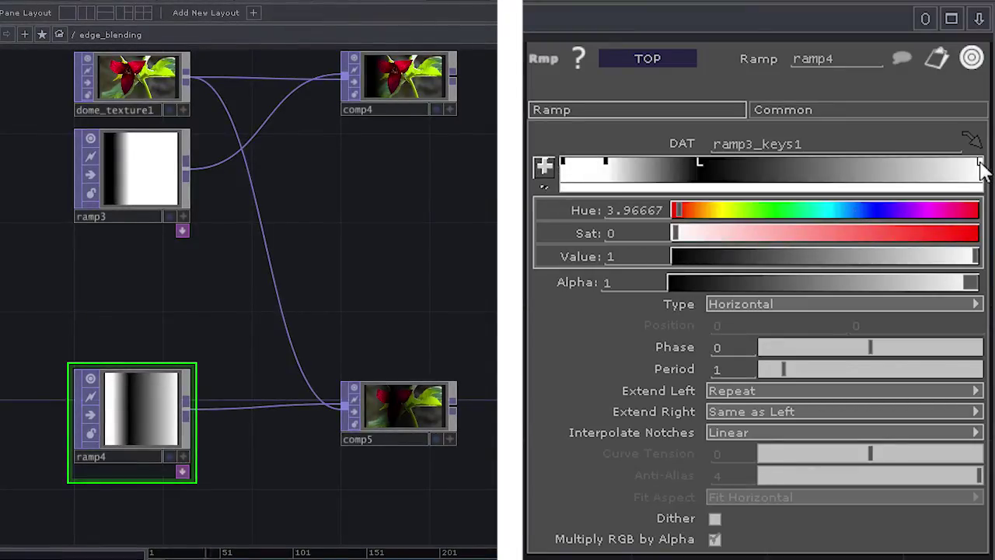
pyautogui.moveTo(938, 267); pyautogui.dragTo(616, 260)
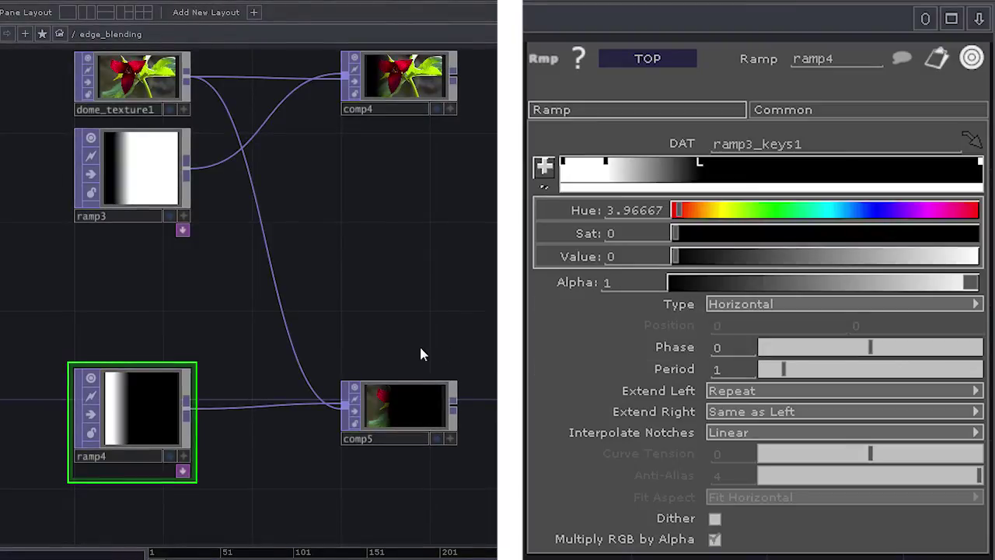
pyautogui.moveTo(699, 169); pyautogui.dragTo(869, 165)
pyautogui.moveTo(611, 168); pyautogui.dragTo(812, 178)
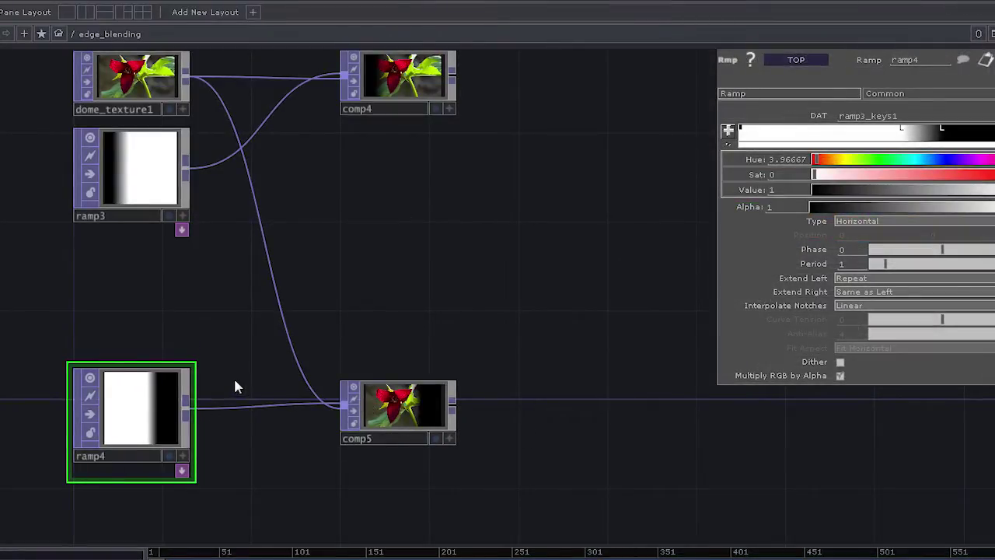
# - Delete the edited ramp4 and paste a fresh copy of ramp3 in its place
pyautogui.moveTo(17, 322); pyautogui.dragTo(155, 399)
pyautogui.press('Delete')
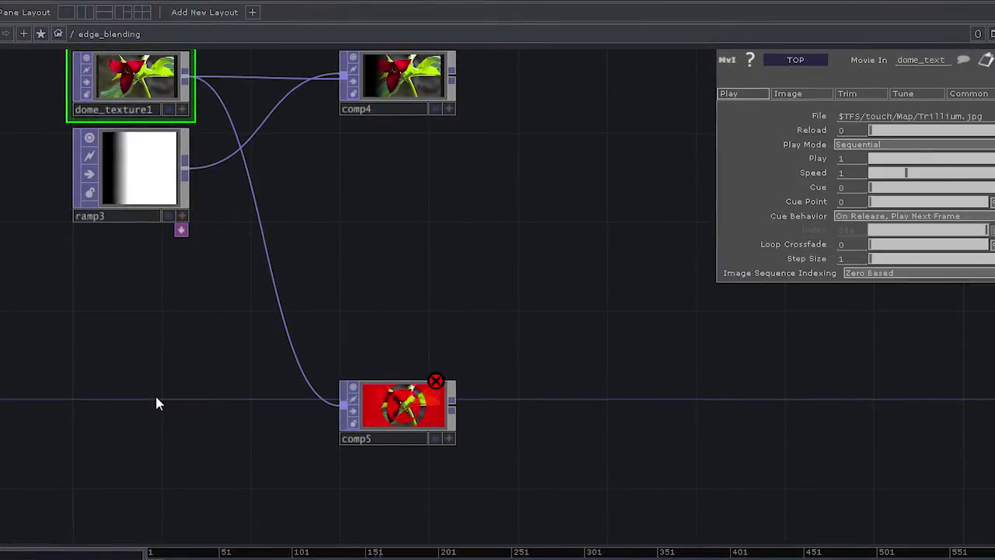
pyautogui.hotkey('ctrl', 'v')
# - Move comp5 farther away from the ramp column and connect the new ramp4 to it
pyautogui.click(393, 405)
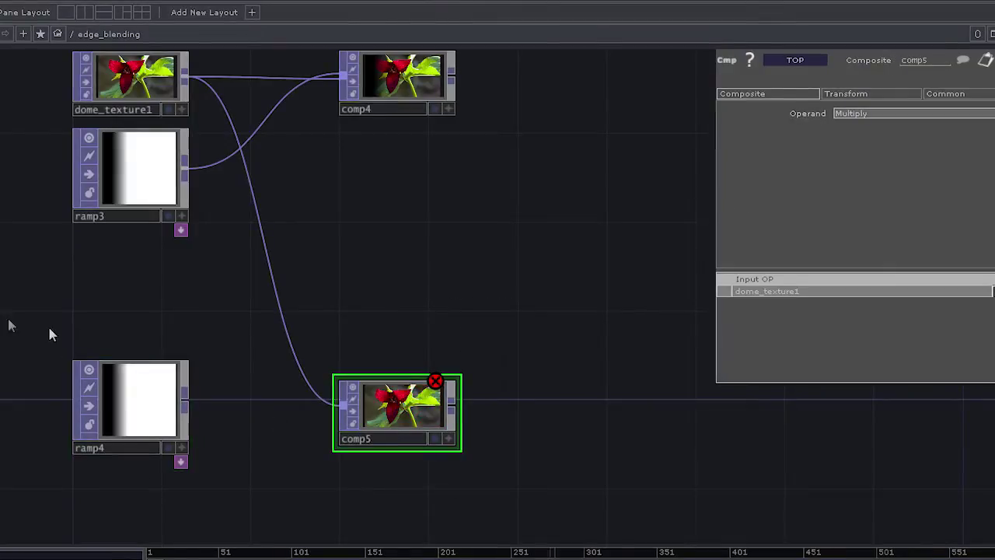
pyautogui.moveTo(417, 431); pyautogui.dragTo(542, 440)
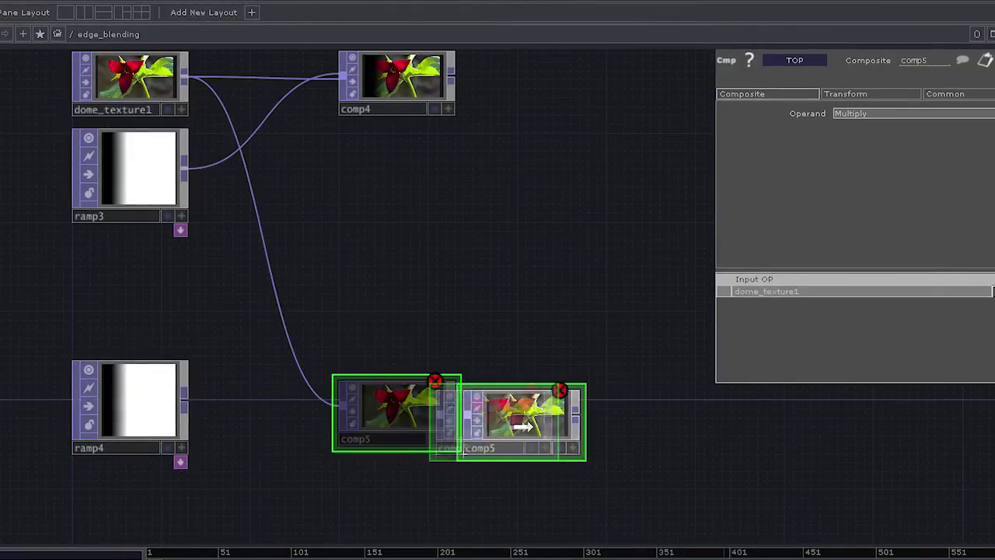
pyautogui.moveTo(187, 402); pyautogui.dragTo(527, 376)
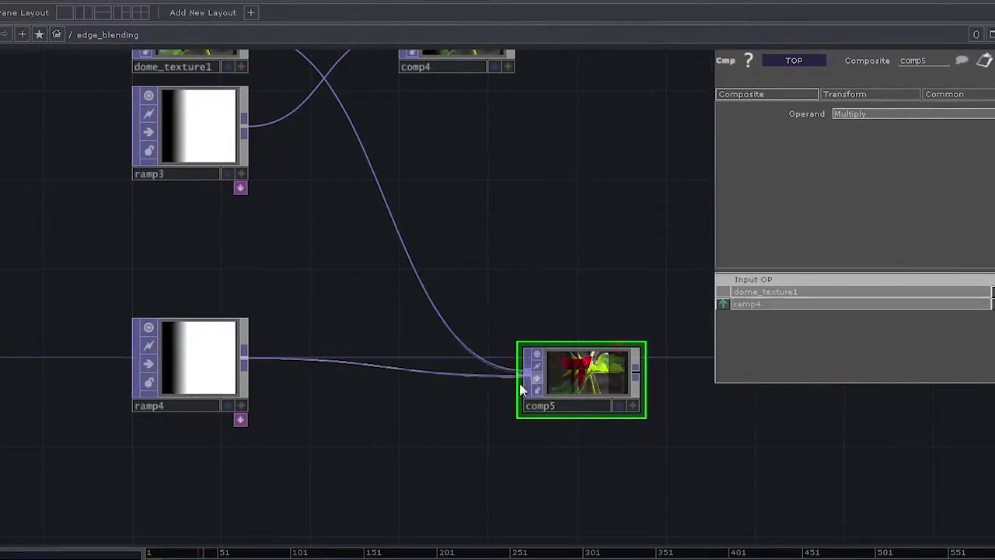
# - Put ramp4 before dome_texture1 in comp5's inputs and position comp5 roughly level with ramp4
pyautogui.moveTo(724, 308); pyautogui.dragTo(724, 292)
pyautogui.moveTo(598, 371)
pyautogui.mouseDown()
pyautogui.moveTo(597, 337)
pyautogui.moveTo(598, 353)
pyautogui.mouseUp()
pyautogui.moveTo(469, 403); pyautogui.dragTo(476, 394)
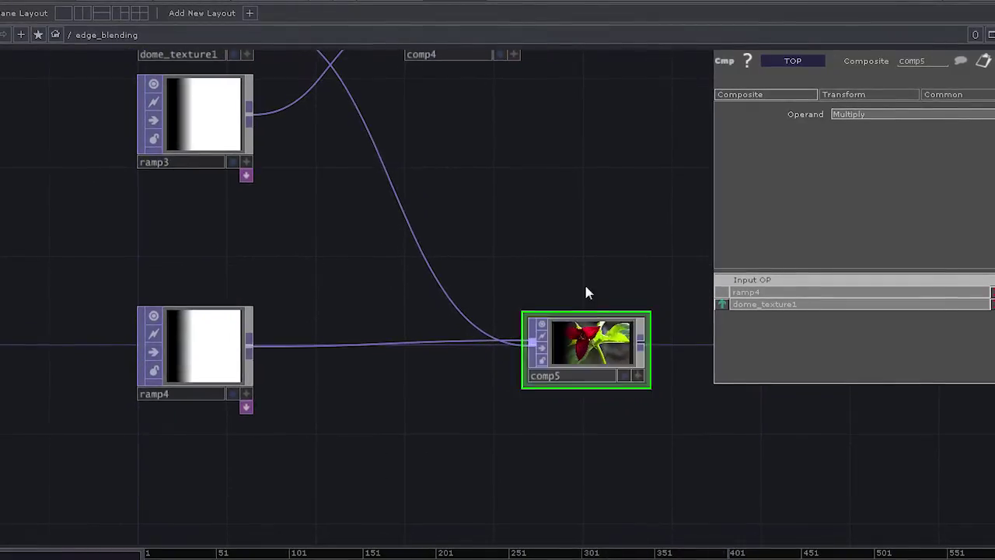
pyautogui.moveTo(602, 342)
pyautogui.mouseDown()
pyautogui.moveTo(595, 359)
pyautogui.moveTo(595, 350)
pyautogui.mouseUp()
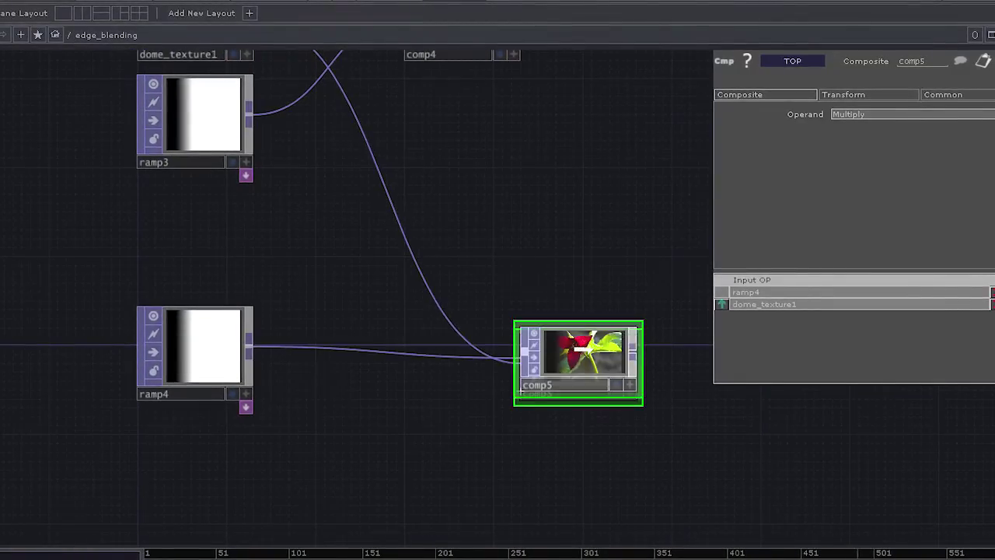
# - Insert a Transform TOP on the wire between ramp4 and comp5, and line it up level with ramp4
pyautogui.rightClick(402, 349)
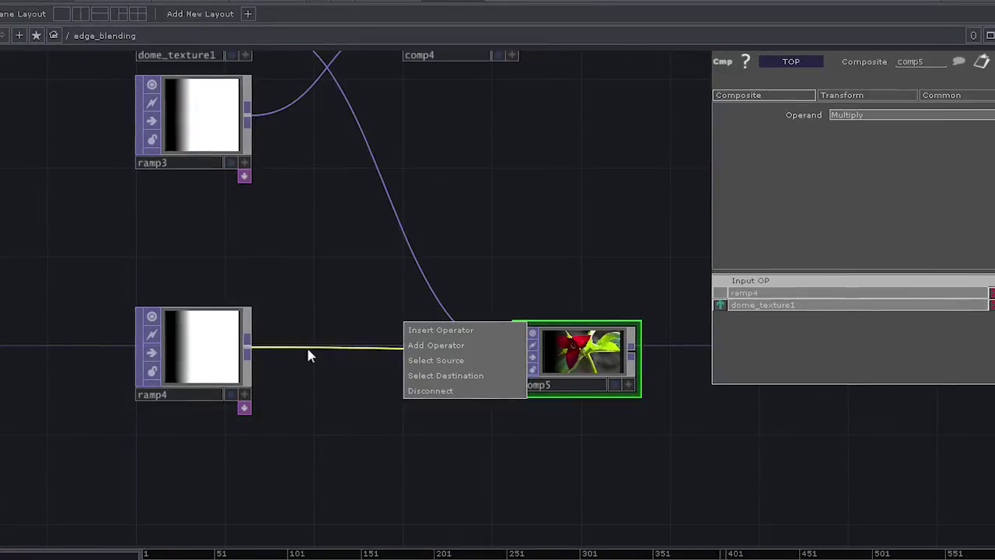
pyautogui.click(453, 332)
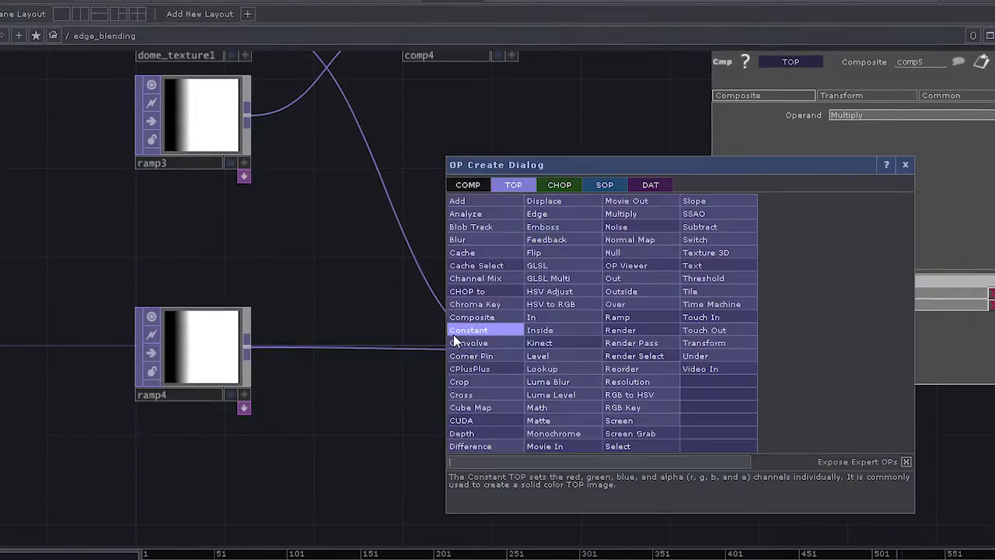
pyautogui.write('tran')
pyautogui.press('Return')
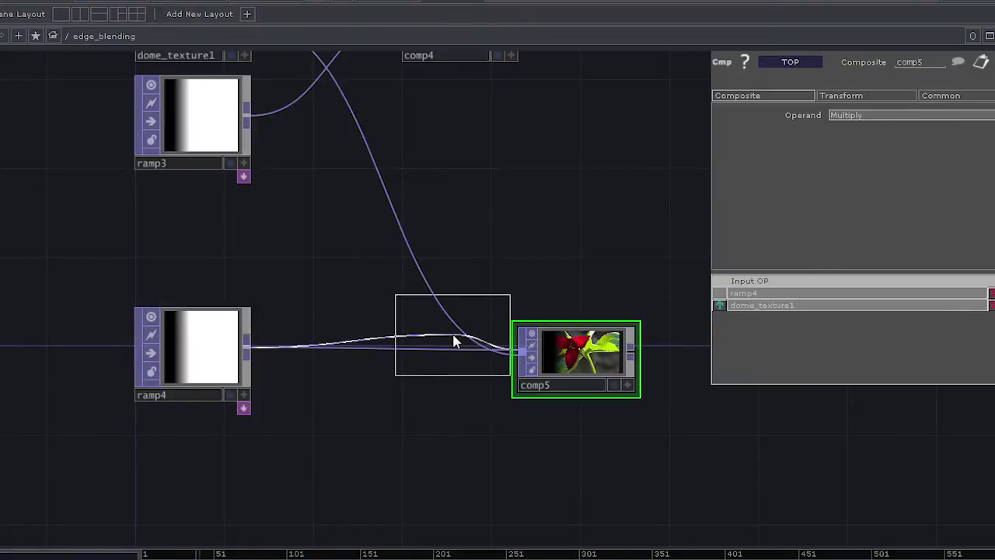
pyautogui.click(332, 336)
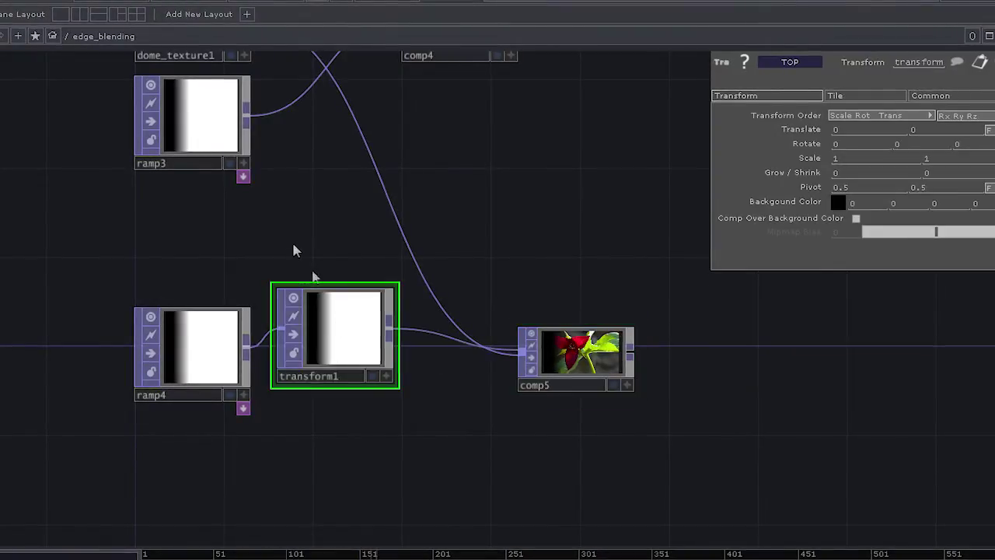
pyautogui.moveTo(344, 328); pyautogui.dragTo(377, 350)
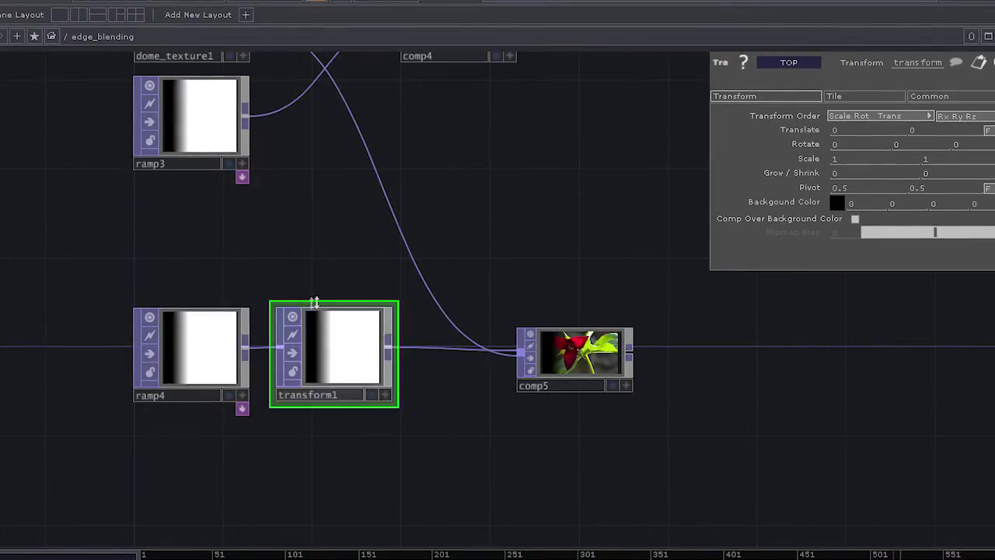
pyautogui.moveTo(325, 278); pyautogui.dragTo(351, 338)
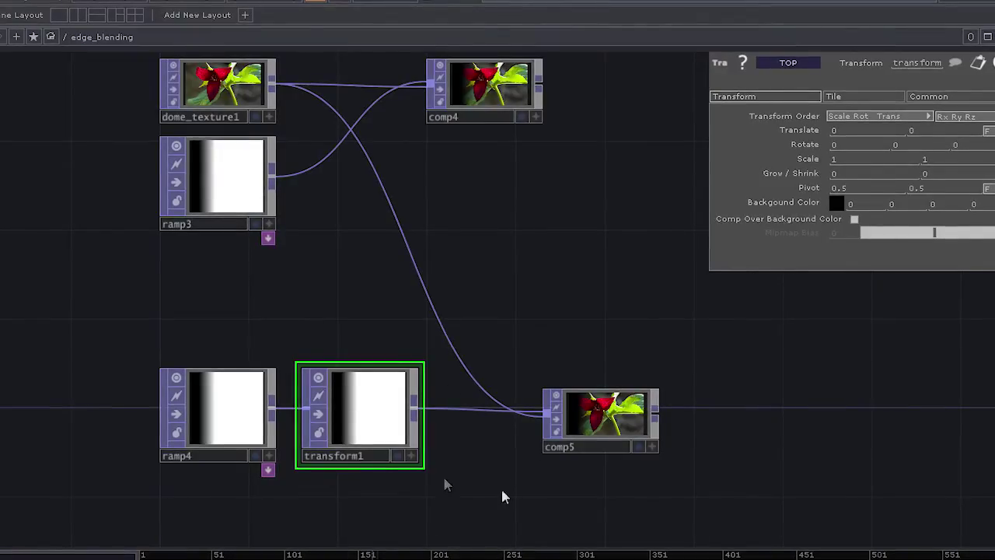
# - Set transform1's third Rotate value to -180, undoing the trial change to its first Rotate value
pyautogui.moveTo(842, 142); pyautogui.dragTo(785, 117, button='middle')
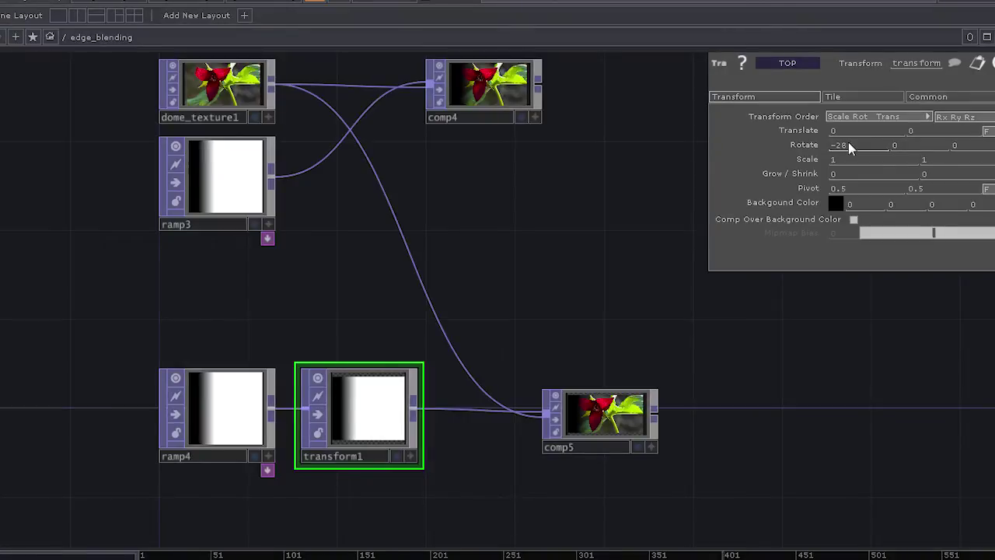
pyautogui.hotkey('ctrl', 'z')
pyautogui.moveTo(963, 148); pyautogui.dragTo(799, 105, button='middle')
pyautogui.click(985, 132)
pyautogui.click(984, 138)
pyautogui.click(977, 145)
pyautogui.write('-180')
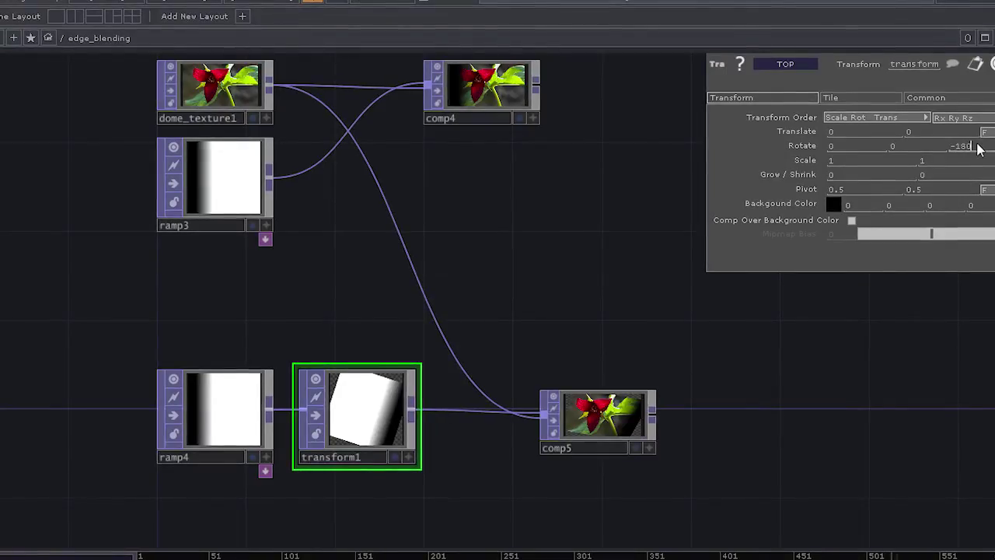
pyautogui.press('Return')
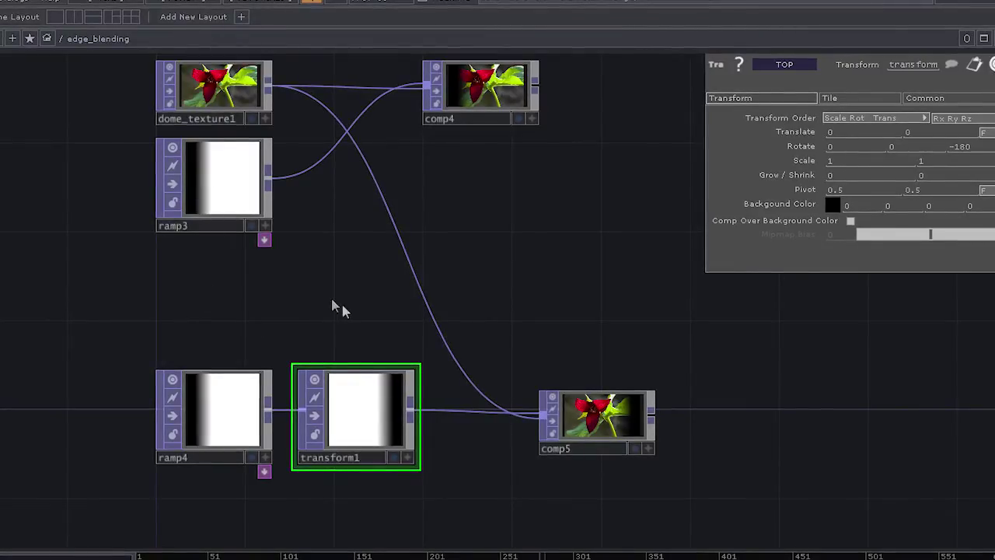
# - Move comp4 so it sits directly above comp5
pyautogui.moveTo(575, 269); pyautogui.dragTo(293, 233)
pyautogui.moveTo(195, 89); pyautogui.dragTo(303, 90)
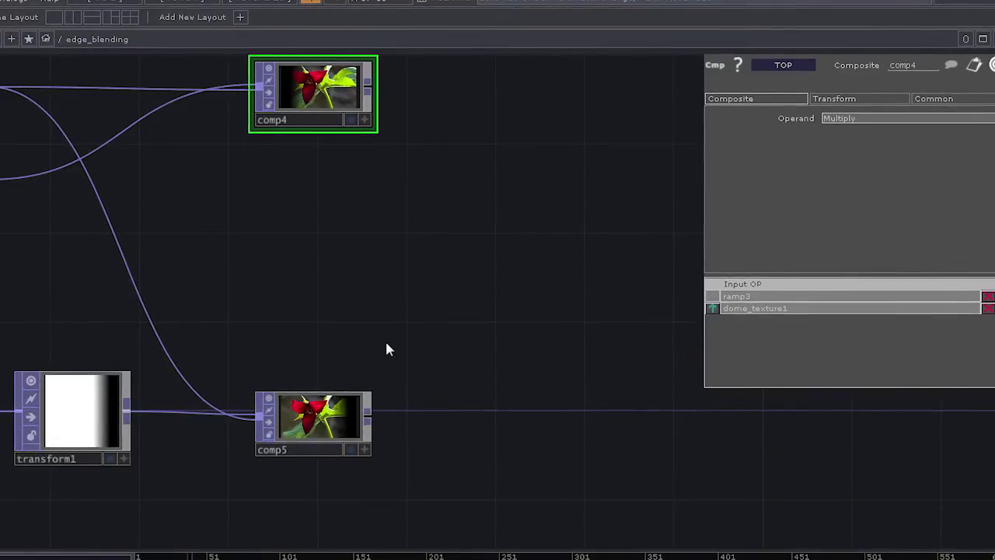
pyautogui.moveTo(310, 249); pyautogui.dragTo(326, 256)
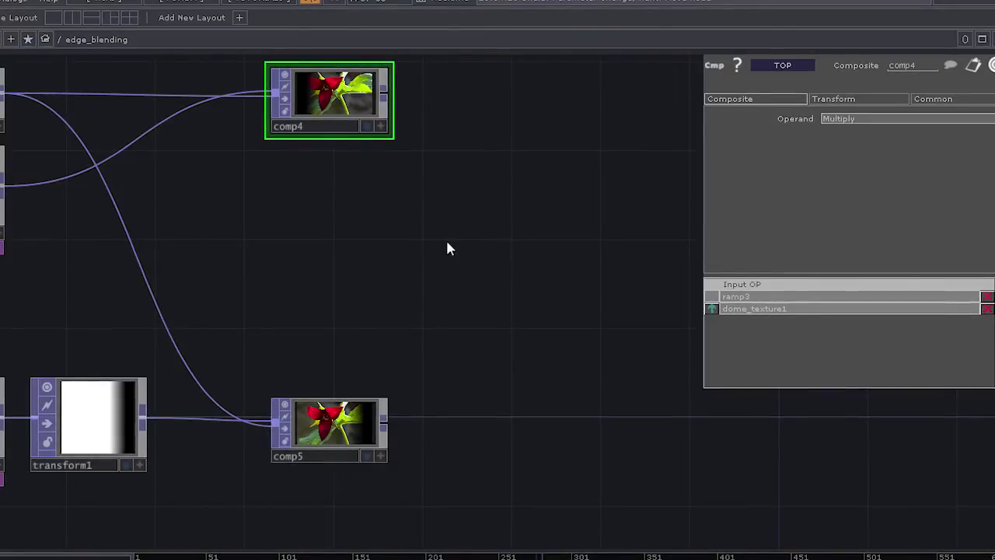
# - Add a Composite TOP beyond comp4 and comp5, and connect comp4 and comp5 to it in that order
pyautogui.moveTo(541, 247); pyautogui.dragTo(410, 189)
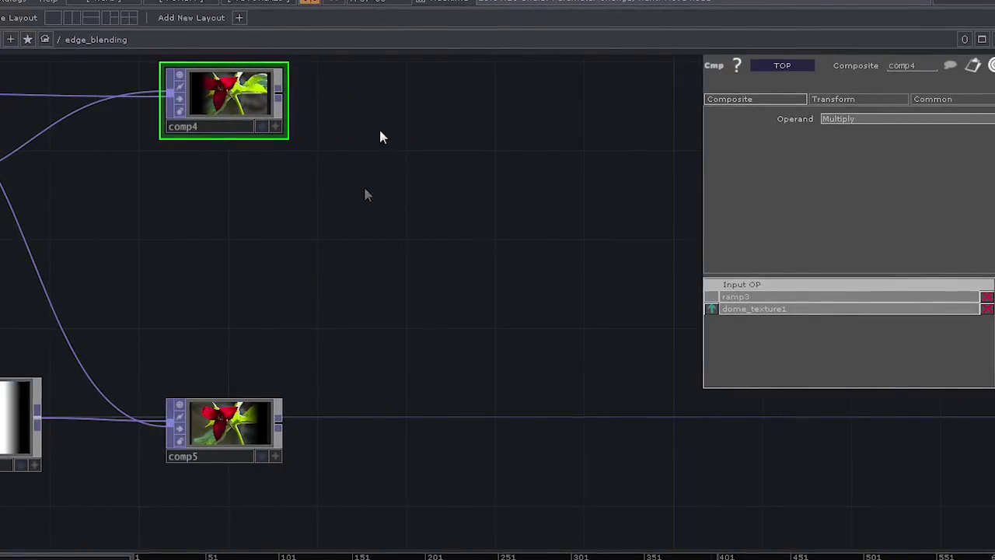
pyautogui.press('Tab')
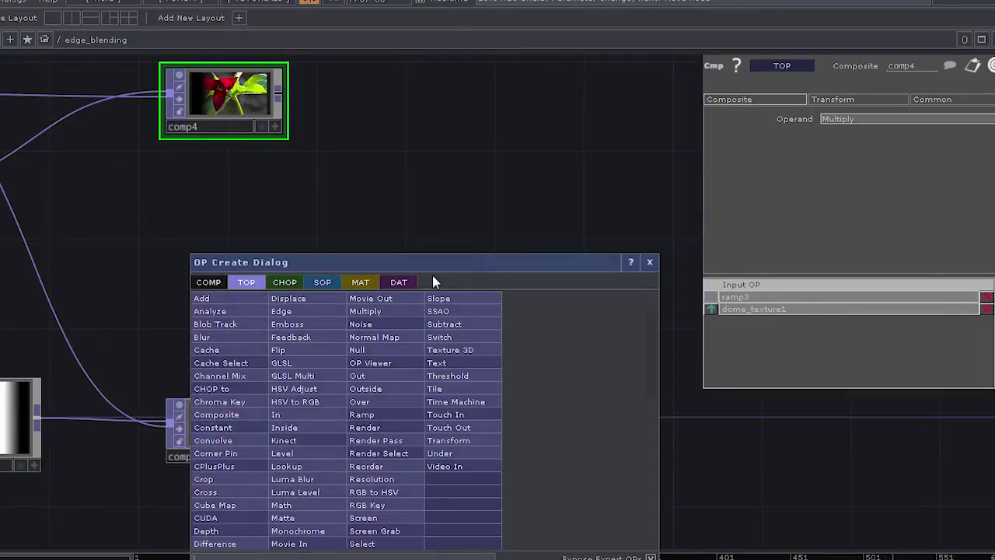
pyautogui.press('Return')
pyautogui.click(433, 280)
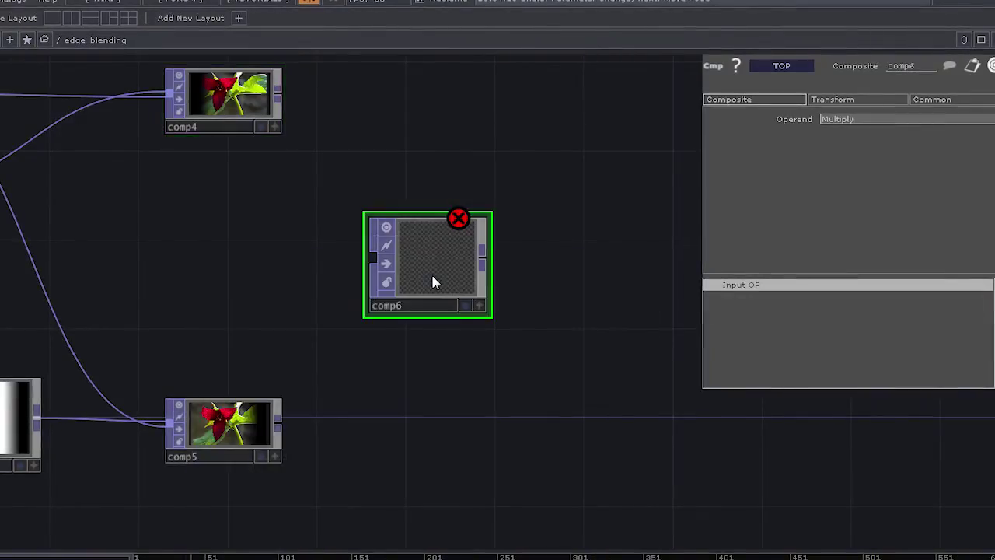
pyautogui.moveTo(447, 247); pyautogui.dragTo(554, 256)
pyautogui.moveTo(277, 94); pyautogui.dragTo(476, 267)
pyautogui.moveTo(277, 423); pyautogui.dragTo(456, 310)
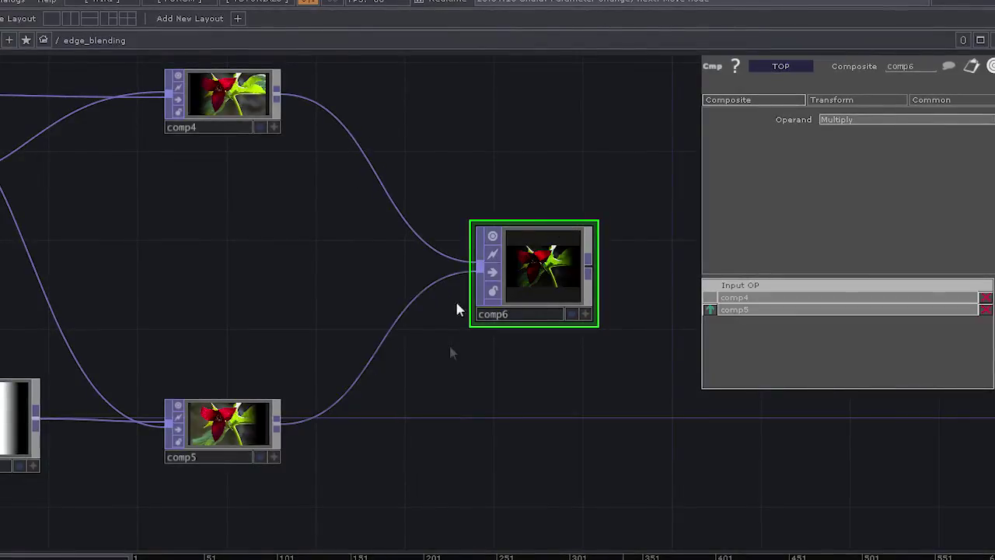
# - Position comp6 vertically midway between comp4 and comp5, and display its output as the network background
pyautogui.click(593, 318)
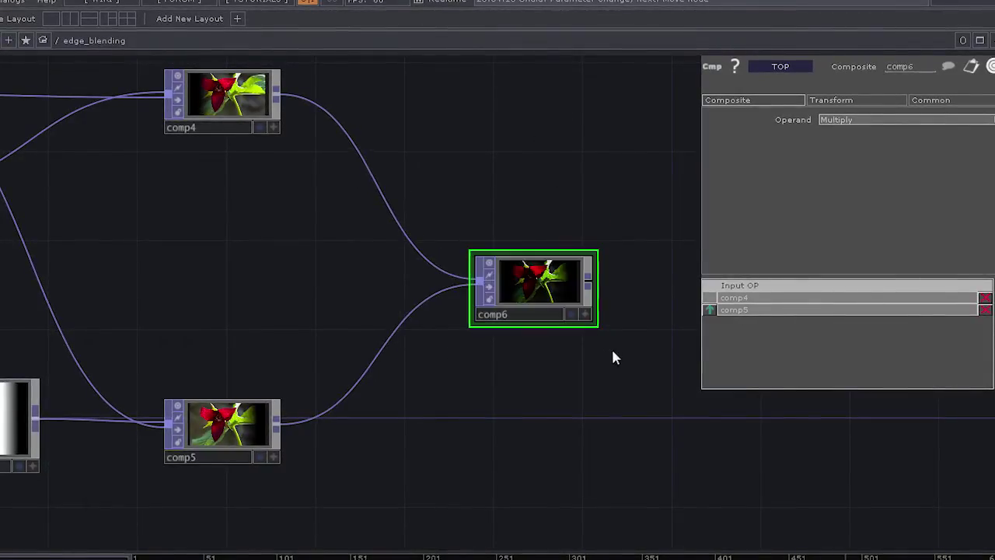
pyautogui.click(572, 315)
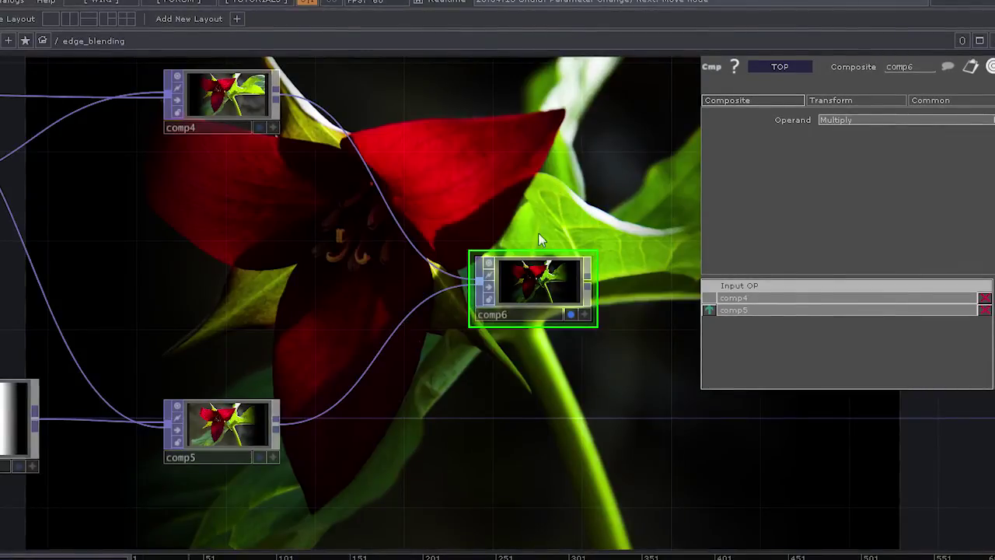
pyautogui.click(572, 315)
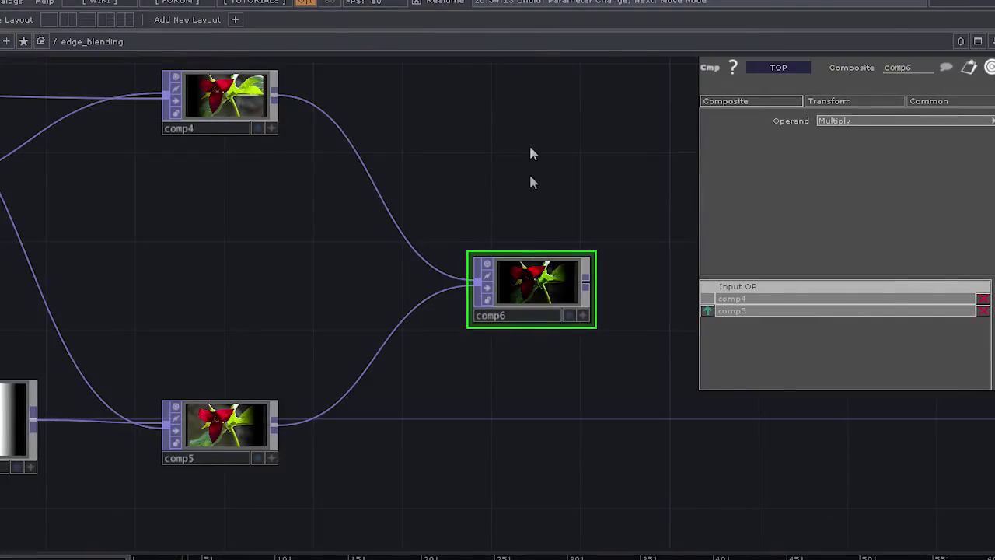
pyautogui.moveTo(544, 294); pyautogui.dragTo(534, 267)
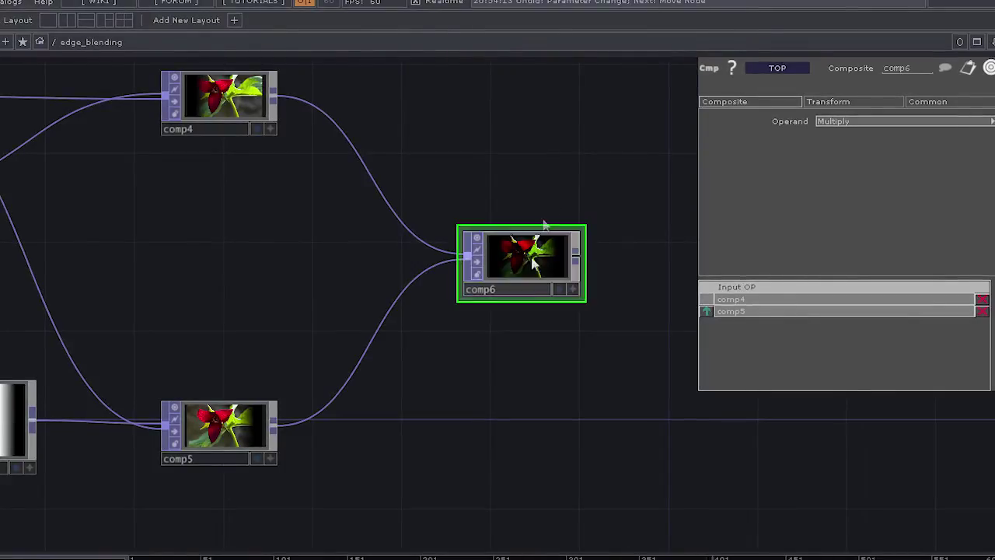
pyautogui.click(558, 290)
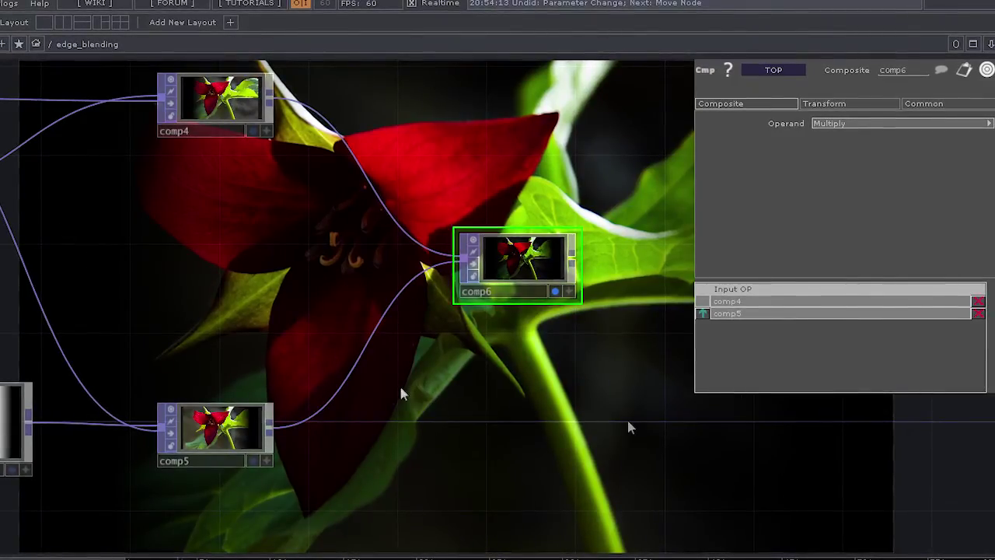
# - Move comp6 farther away from comp4 and comp5 to make room on the connecting wires
pyautogui.moveTo(399, 391); pyautogui.dragTo(89, 370)
pyautogui.moveTo(275, 160); pyautogui.dragTo(362, 190)
pyautogui.moveTo(287, 279); pyautogui.dragTo(527, 282)
# - Insert a Transform TOP on the wire between comp4 and comp6
pyautogui.rightClick(153, 107)
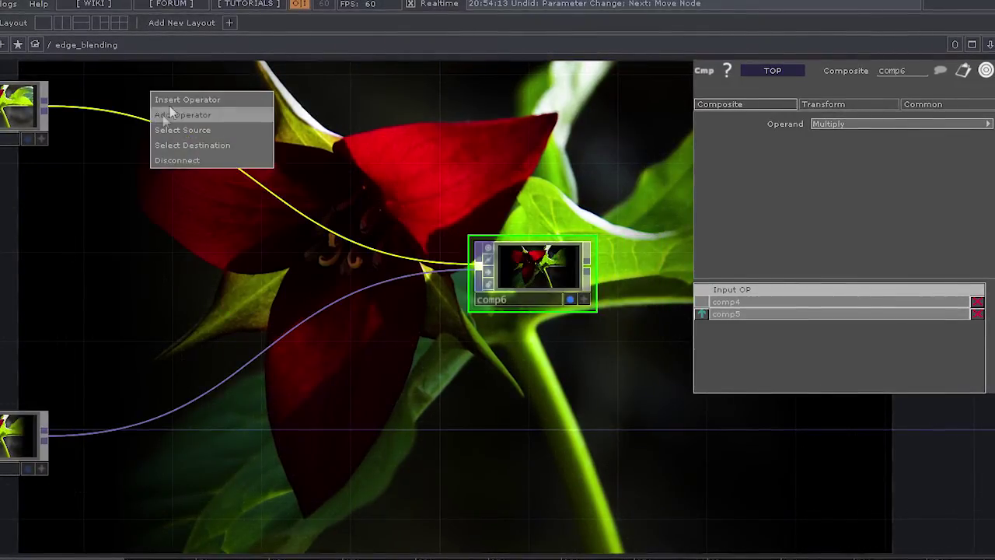
pyautogui.click(177, 99)
pyautogui.write('tran')
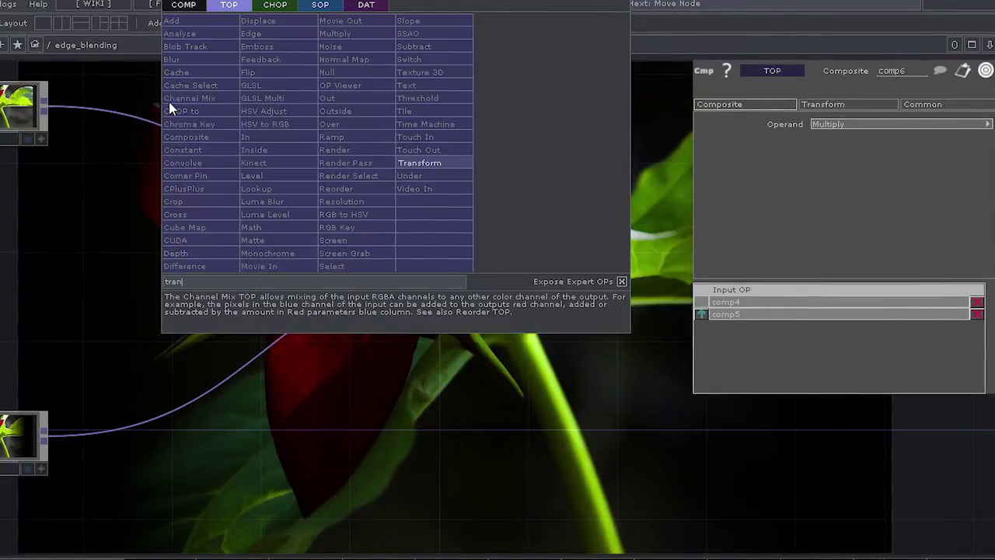
pyautogui.press('Return')
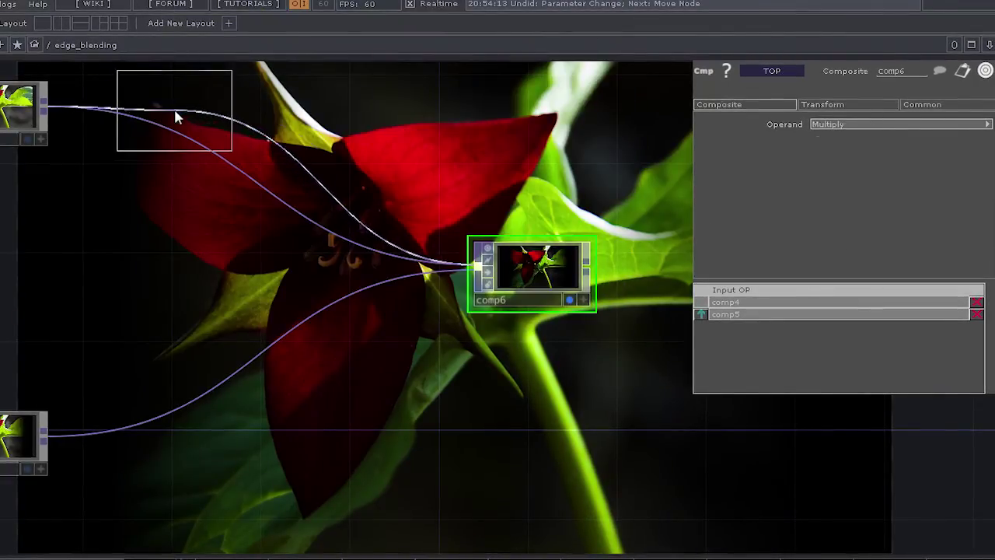
pyautogui.click(171, 129)
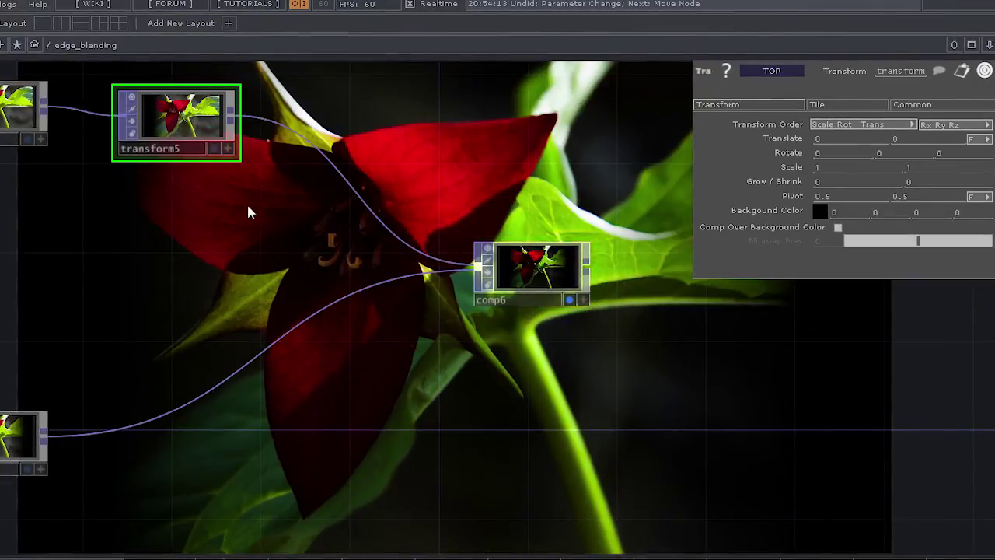
# - Insert a Transform TOP between comp5 and comp6, and line up both new Transforms level with comp4 and comp5
pyautogui.rightClick(224, 380)
pyautogui.click(256, 360)
pyautogui.write('tra')
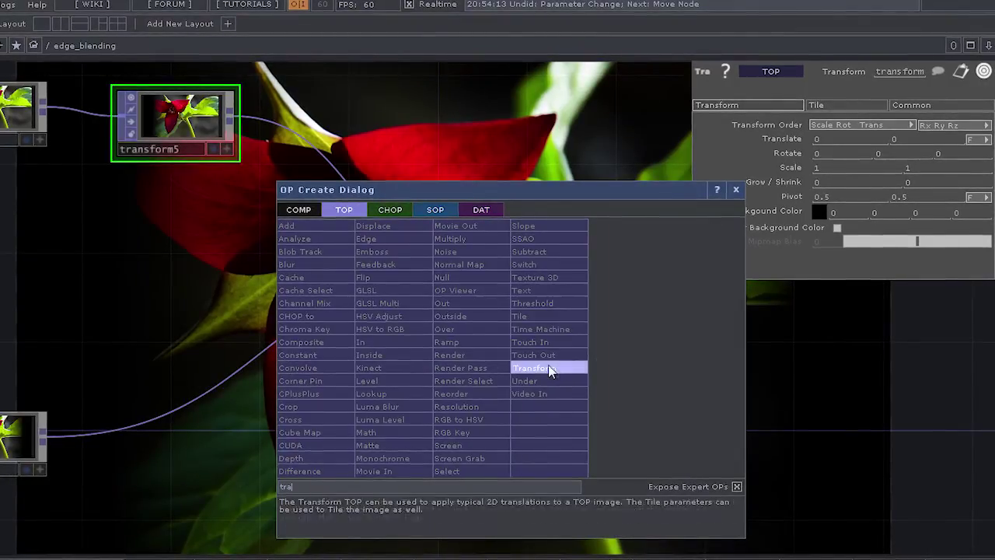
pyautogui.click(549, 370)
pyautogui.click(148, 439)
pyautogui.moveTo(189, 122); pyautogui.dragTo(161, 125)
pyautogui.moveTo(150, 330); pyautogui.dragTo(178, 428)
# - Open the value ladder on transform6's second Translate value to examine its increments
pyautogui.moveTo(918, 137); pyautogui.dragTo(869, 110, button='middle')
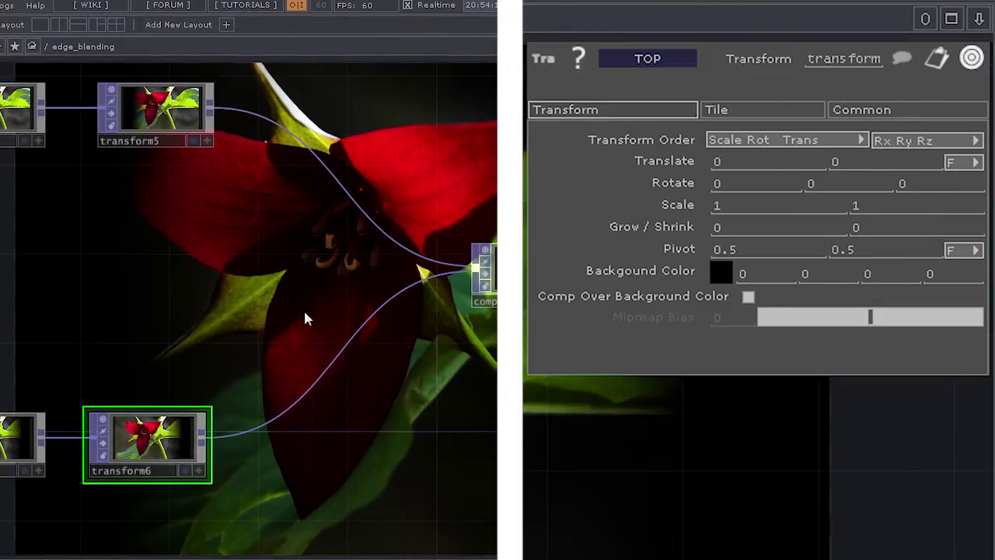
pyautogui.middleClick(866, 160)
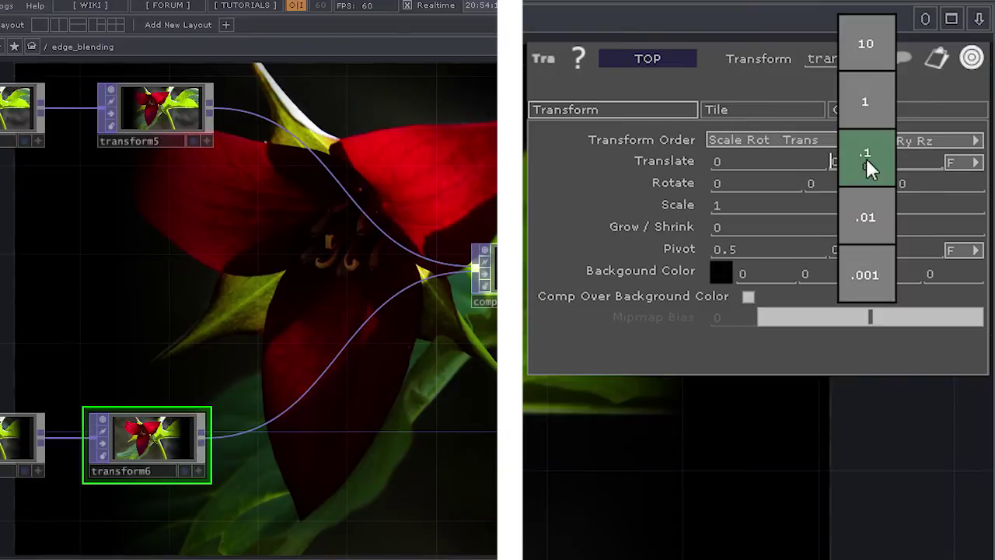
pyautogui.click(901, 160)
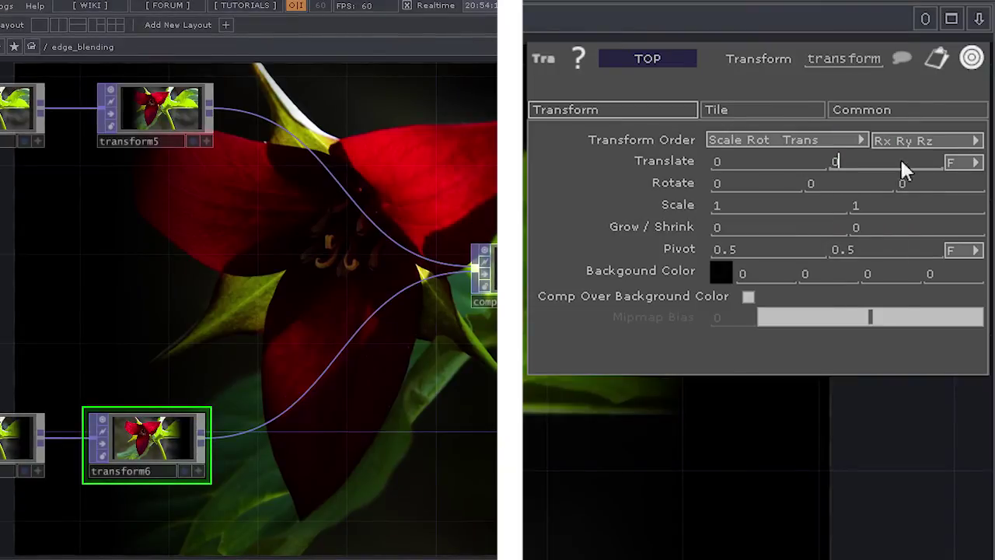
# - Try Pixels as transform6's Translate unit, and return the unit to Fraction
pyautogui.click(965, 162)
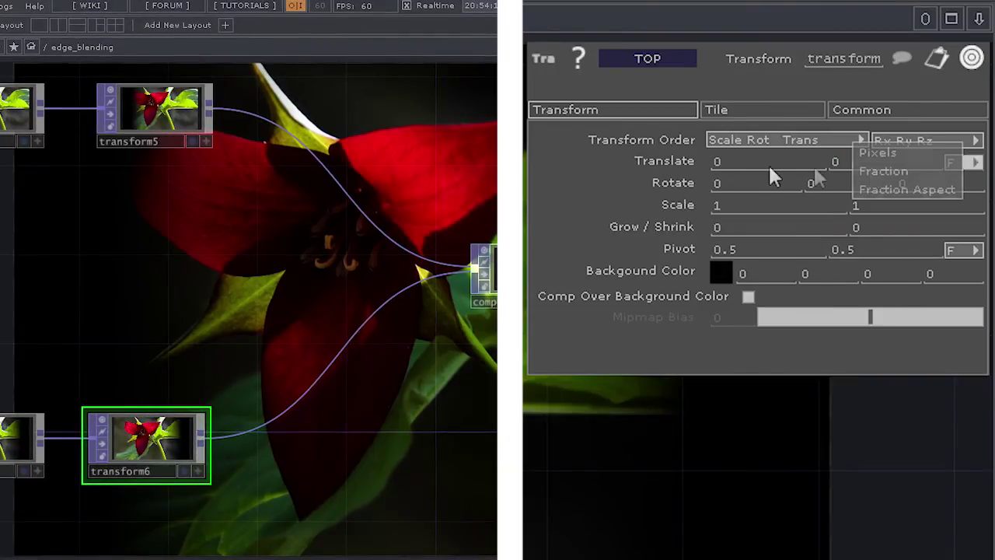
pyautogui.click(875, 151)
pyautogui.click(946, 161)
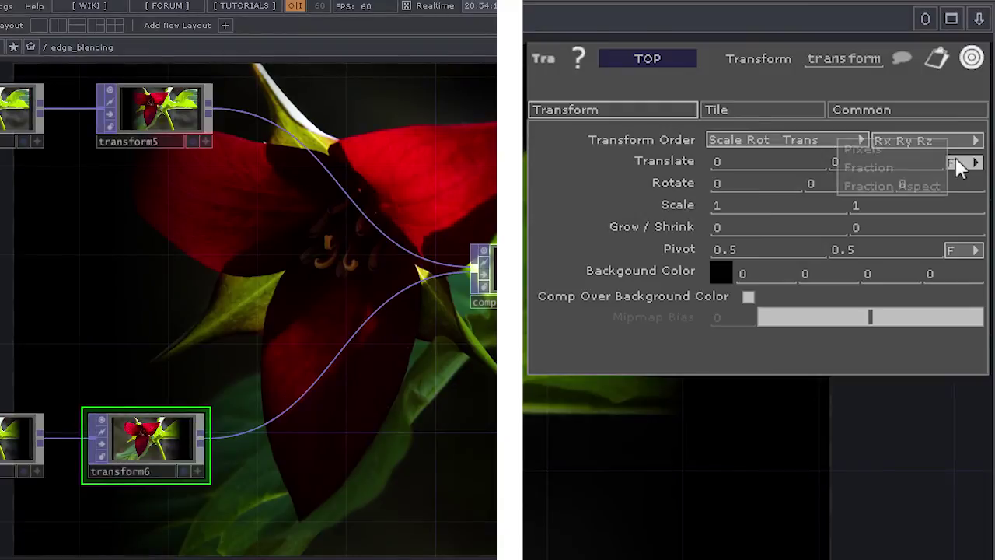
pyautogui.click(886, 147)
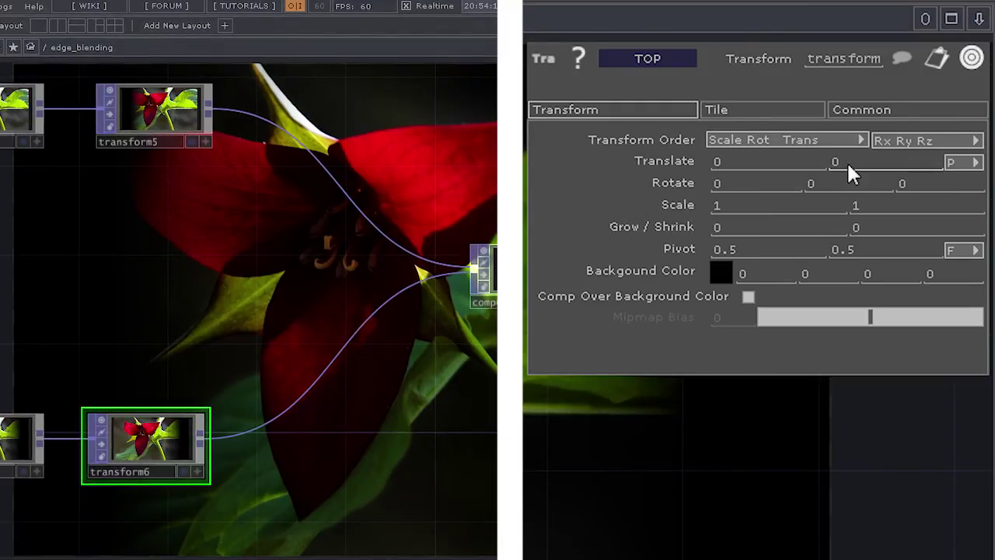
pyautogui.click(946, 161)
pyautogui.click(903, 148)
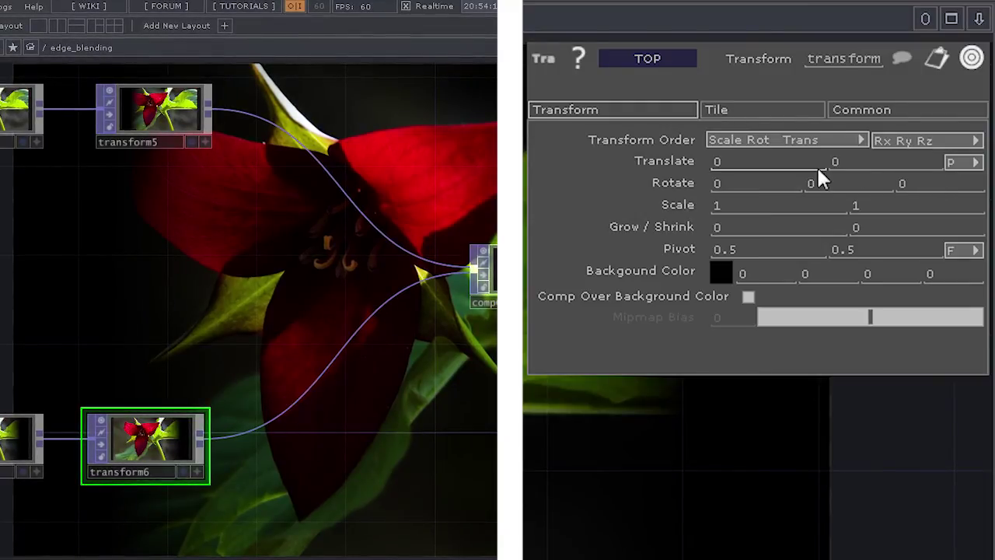
pyautogui.click(964, 162)
pyautogui.click(938, 177)
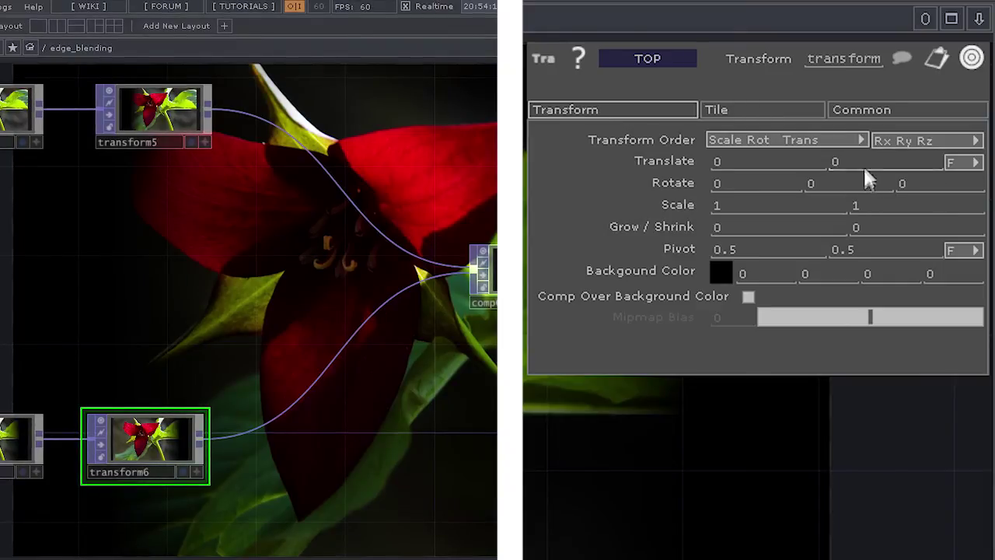
# - Bring the value ladder back up on transform6's second Translate value and examine the .1 increment
pyautogui.moveTo(866, 165); pyautogui.dragTo(869, 163, button='middle')
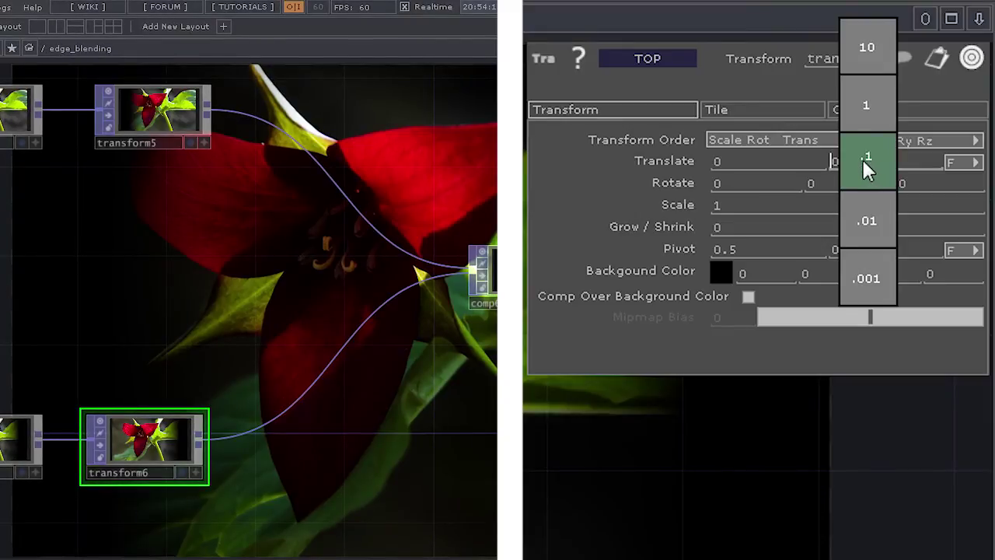
pyautogui.moveTo(863, 160)
pyautogui.mouseDown(button='middle')
pyautogui.moveTo(857, 144)
pyautogui.moveTo(859, 177)
pyautogui.moveTo(855, 161)
pyautogui.moveTo(831, 161)
pyautogui.moveTo(878, 161)
pyautogui.moveTo(836, 161)
pyautogui.moveTo(894, 174)
pyautogui.moveTo(913, 161)
pyautogui.moveTo(847, 160)
pyautogui.mouseUp(button='middle')
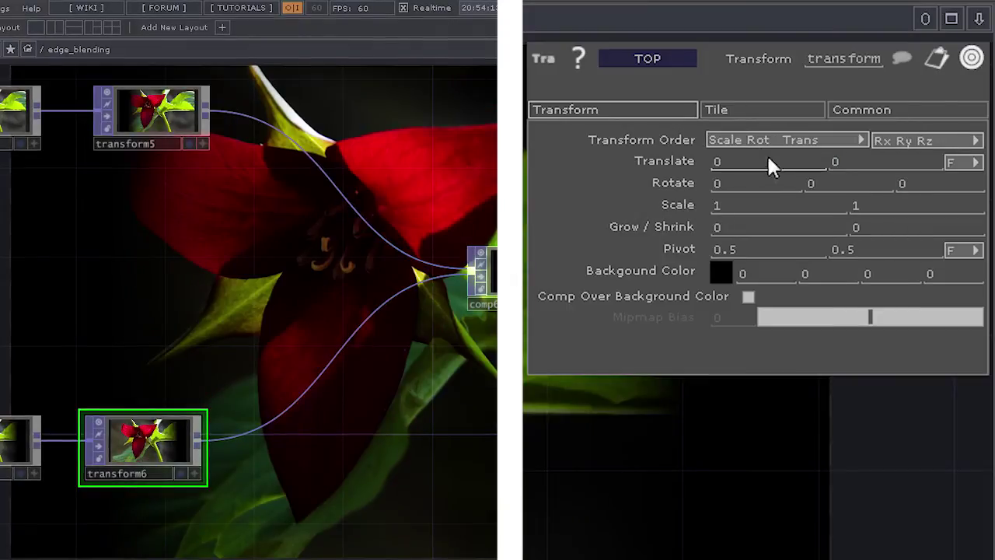
# - Set the first Translate value to -0.5 on transform6 and to 0.5 on transform5
pyautogui.moveTo(775, 161); pyautogui.dragTo(754, 173, button='middle')
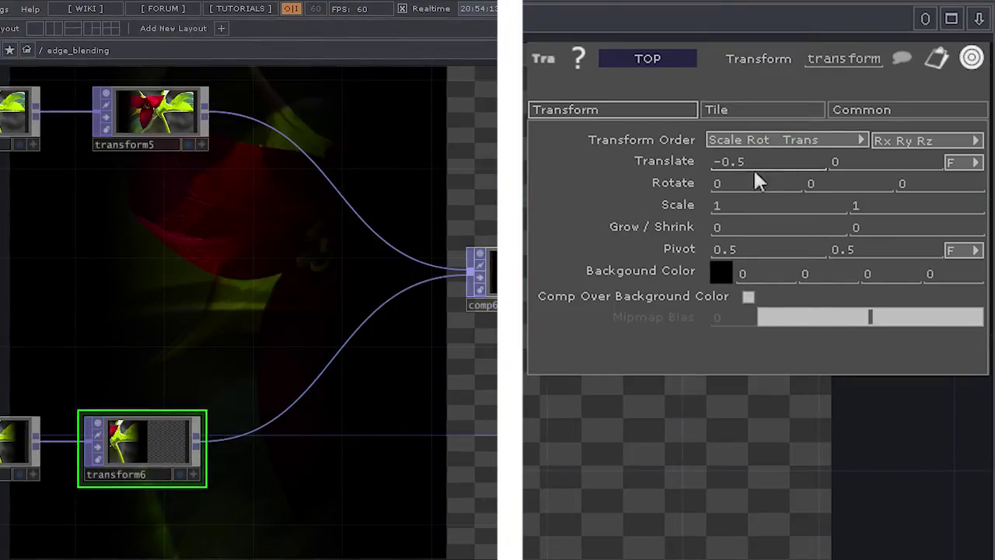
pyautogui.moveTo(179, 223); pyautogui.dragTo(148, 144)
pyautogui.moveTo(752, 157); pyautogui.dragTo(855, 156, button='middle')
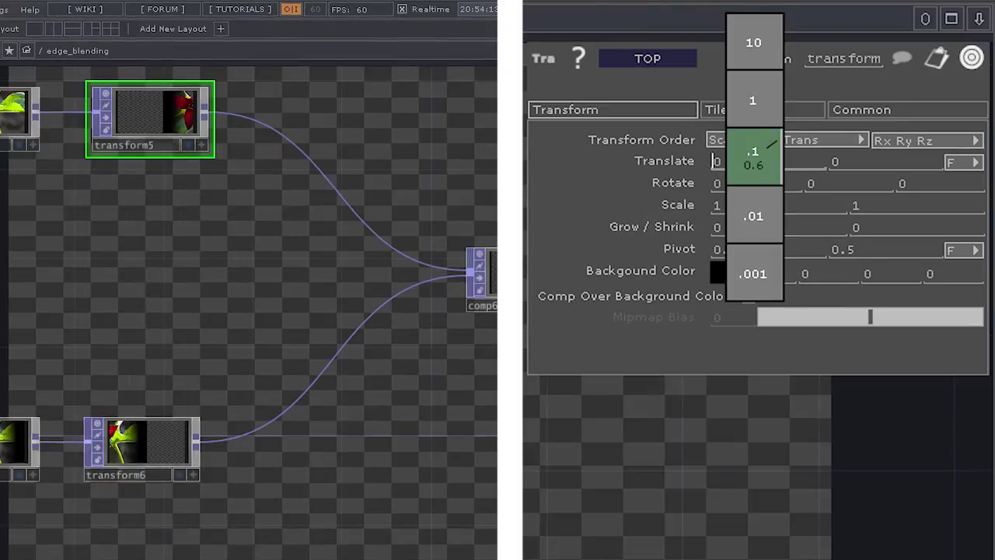
pyautogui.moveTo(769, 144); pyautogui.dragTo(747, 152, button='middle')
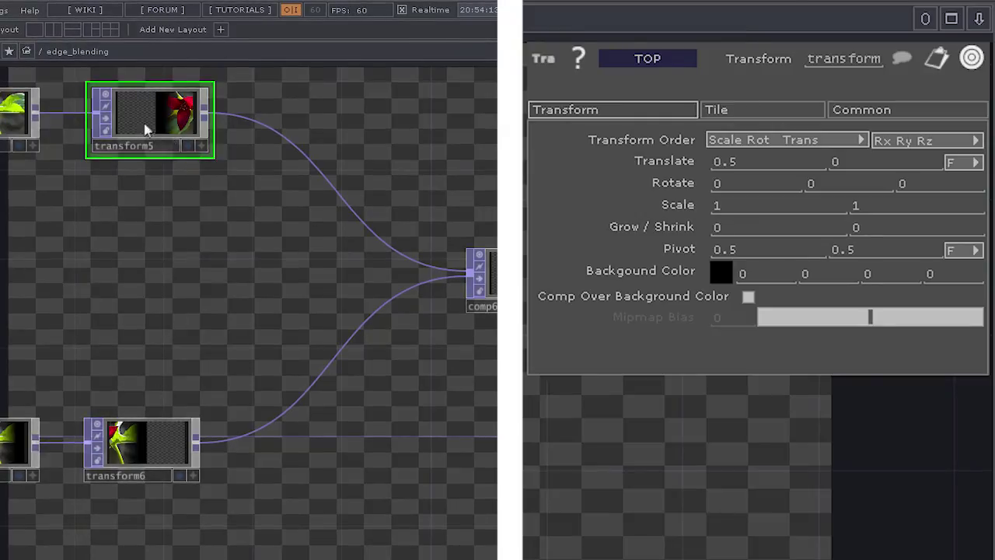
# - Set comp6's Operand to Add
pyautogui.click(481, 276)
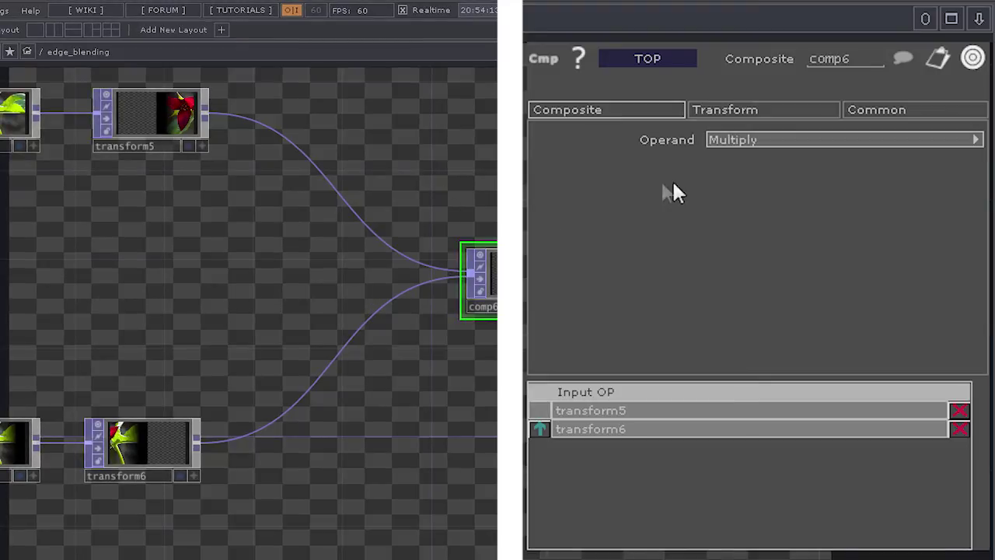
pyautogui.click(772, 146)
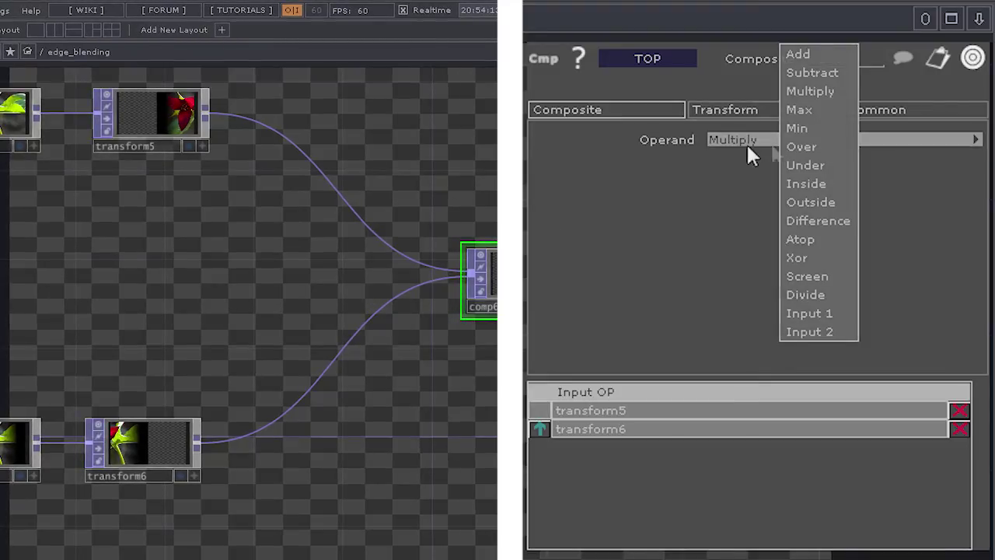
pyautogui.click(840, 56)
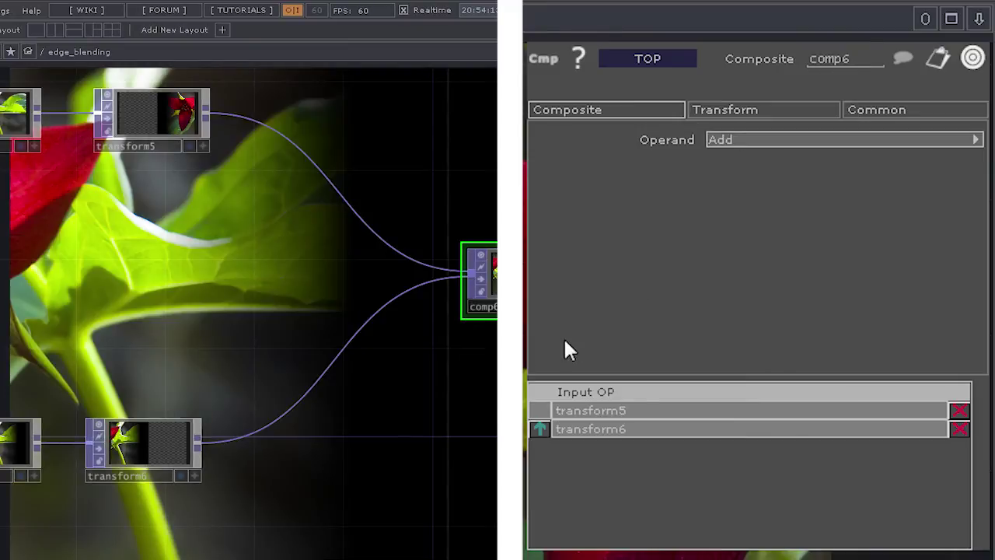
pyautogui.click(770, 140)
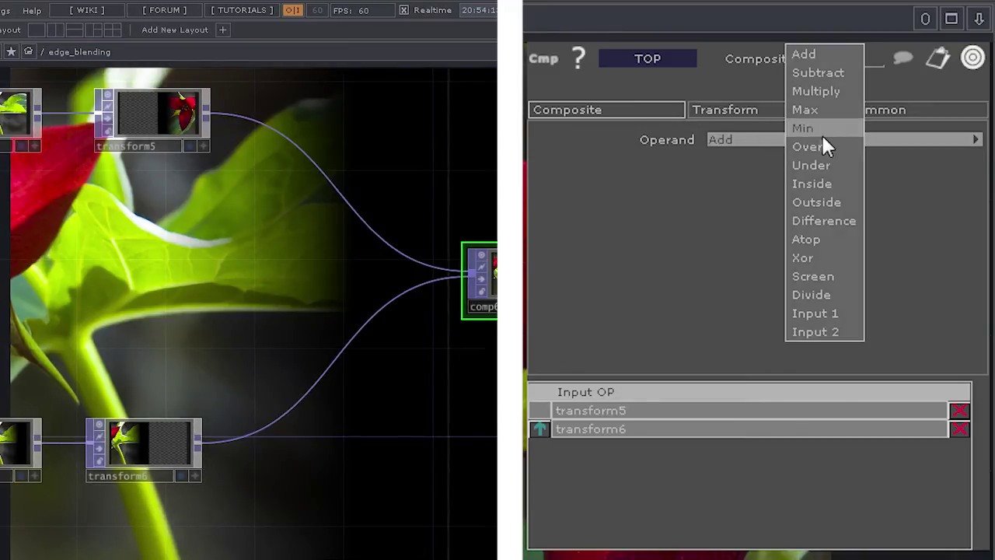
pyautogui.click(611, 261)
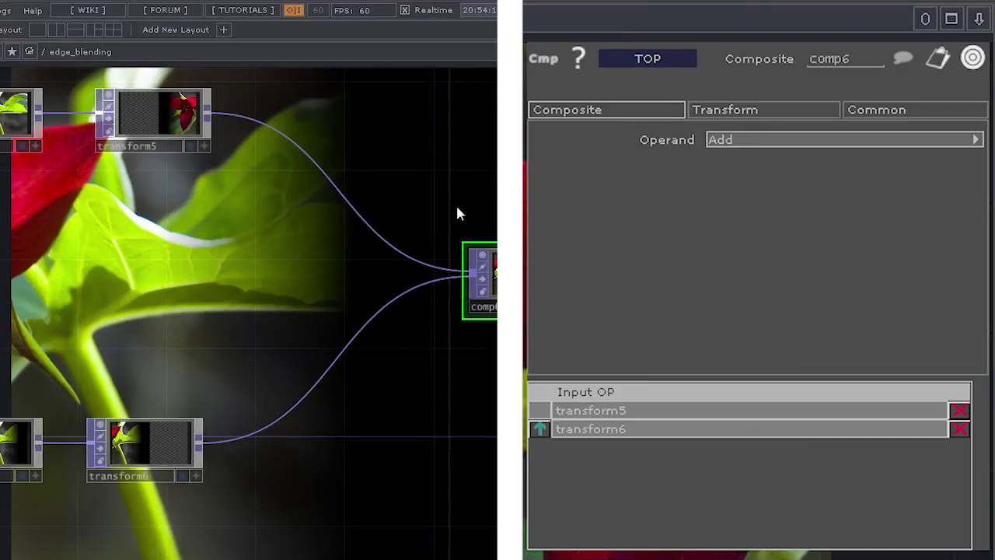
# - Try small changes to the first Translate values of transform5 and transform6, bringing transform6 back to -0.5
pyautogui.click(151, 134)
pyautogui.moveTo(749, 161)
pyautogui.mouseDown(button='middle')
pyautogui.moveTo(755, 144)
pyautogui.moveTo(816, 155)
pyautogui.moveTo(758, 166)
pyautogui.mouseUp(button='middle')
pyautogui.moveTo(210, 328); pyautogui.dragTo(200, 440)
pyautogui.moveTo(751, 161); pyautogui.dragTo(750, 166, button='middle')
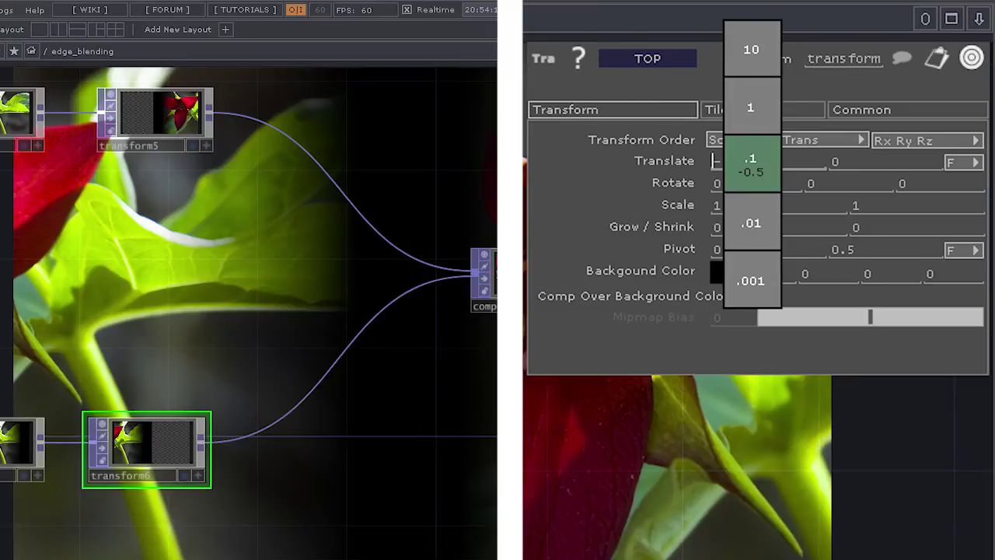
pyautogui.moveTo(751, 163); pyautogui.dragTo(769, 172, button='middle')
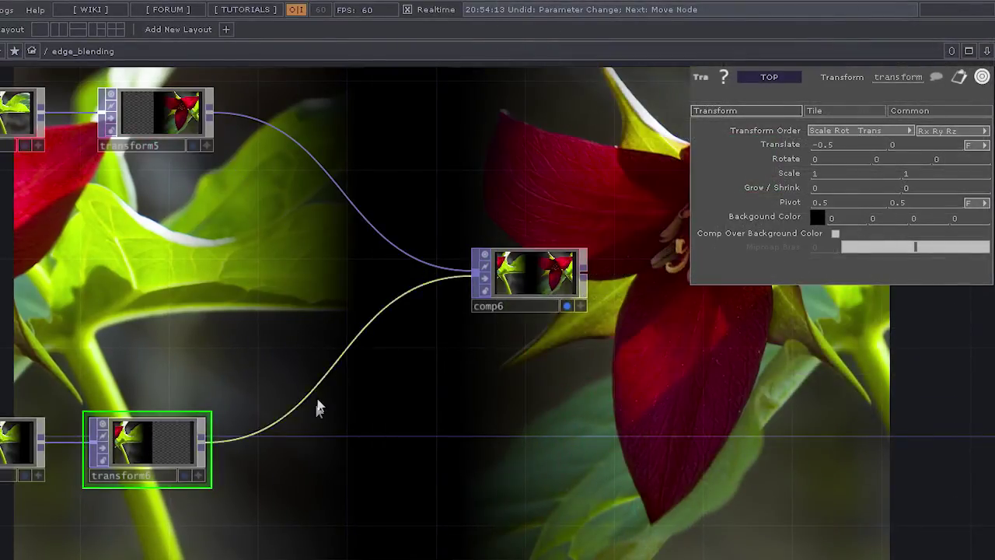
# - Compare the original edge-blending network with the rebuilt one, following both ramp branches through comp4, comp5 and their Transforms
pyautogui.scroll(-3, 363, 381)
pyautogui.moveTo(228, 359); pyautogui.dragTo(399, 334)
pyautogui.scroll(-3, 398, 301)
pyautogui.moveTo(555, 319); pyautogui.dragTo(516, 548)
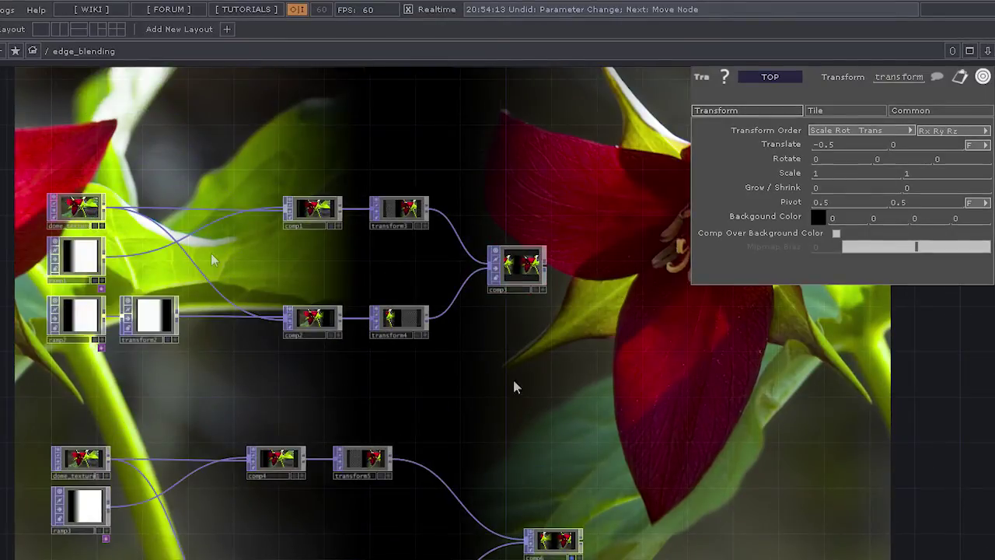
pyautogui.scroll(-2, 515, 294)
pyautogui.scroll(4, 360, 322)
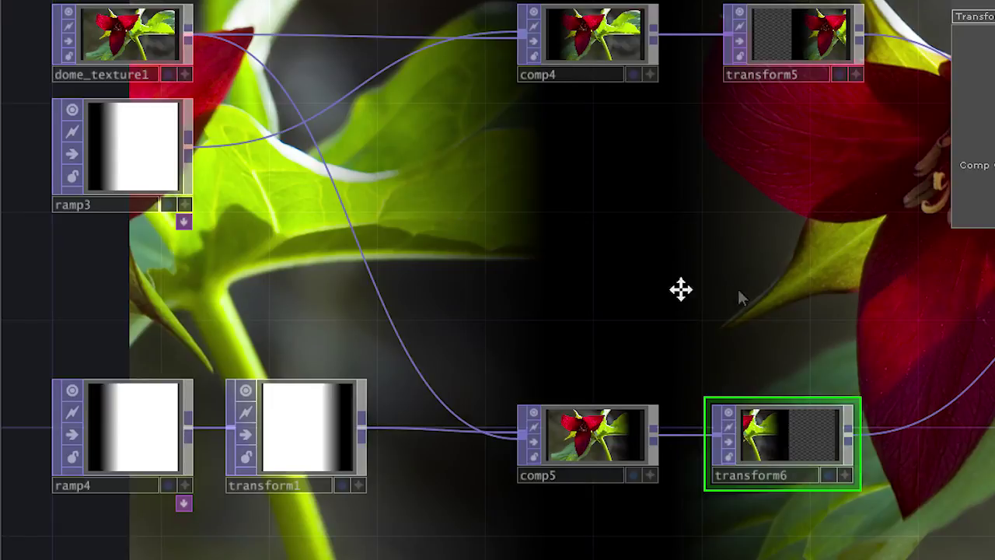
pyautogui.moveTo(737, 287); pyautogui.dragTo(528, 287)
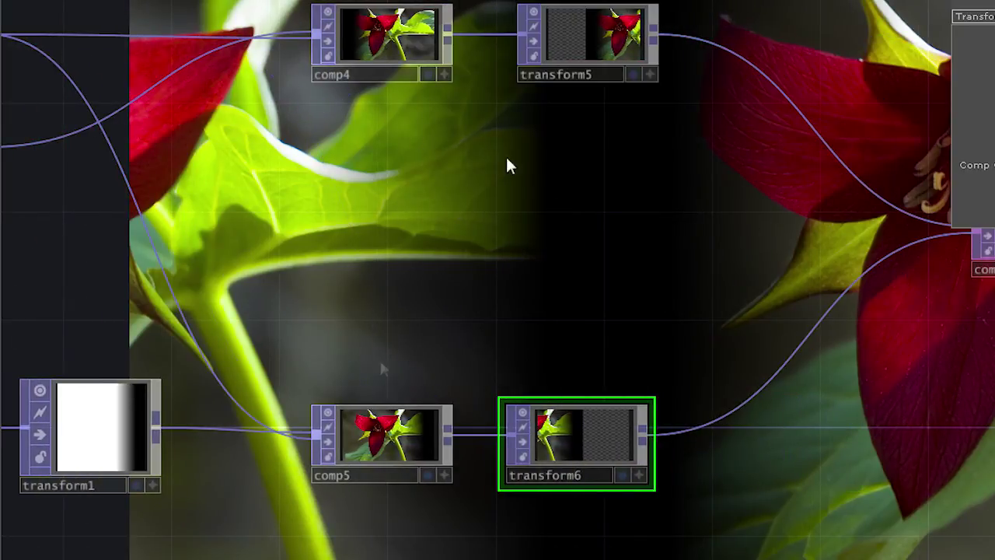
pyautogui.moveTo(503, 228); pyautogui.dragTo(332, 215)
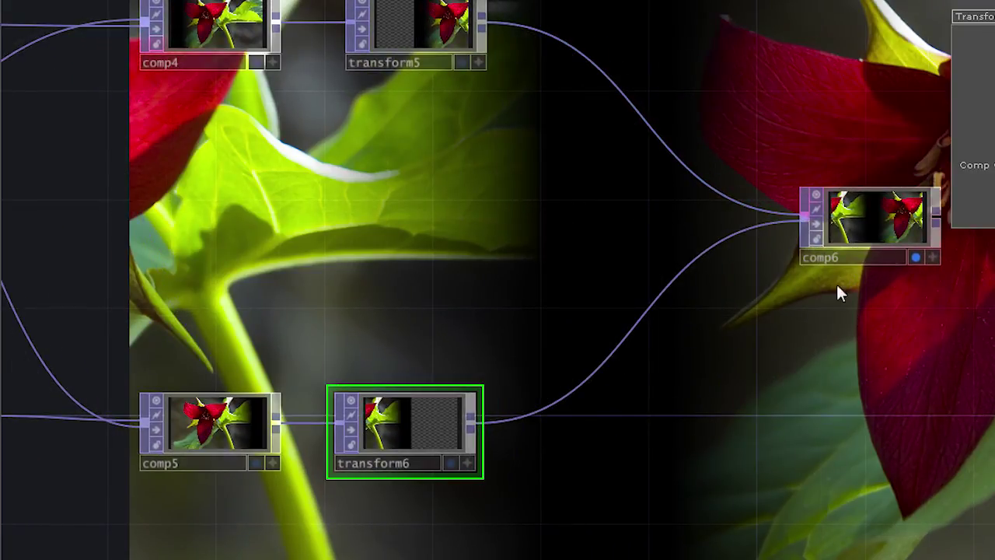
# - Select comp6 and turn off its display in the network background
pyautogui.click(866, 224)
pyautogui.moveTo(825, 392); pyautogui.dragTo(567, 411)
pyautogui.scroll(2, 639, 296)
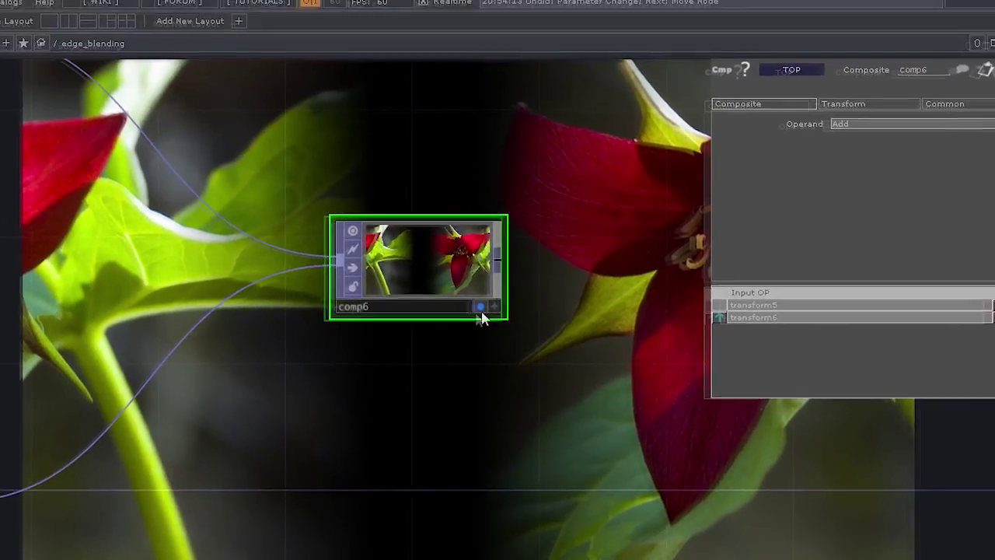
pyautogui.click(574, 283)
# - Review the rebuilt network from comp6 back through comp5 and transform1 to the source ramps
pyautogui.scroll(-2, 465, 353)
pyautogui.moveTo(349, 301); pyautogui.dragTo(388, 304)
pyautogui.moveTo(296, 328); pyautogui.dragTo(513, 317)
pyautogui.moveTo(247, 309); pyautogui.dragTo(415, 283)
pyautogui.scroll(-2, 399, 256)
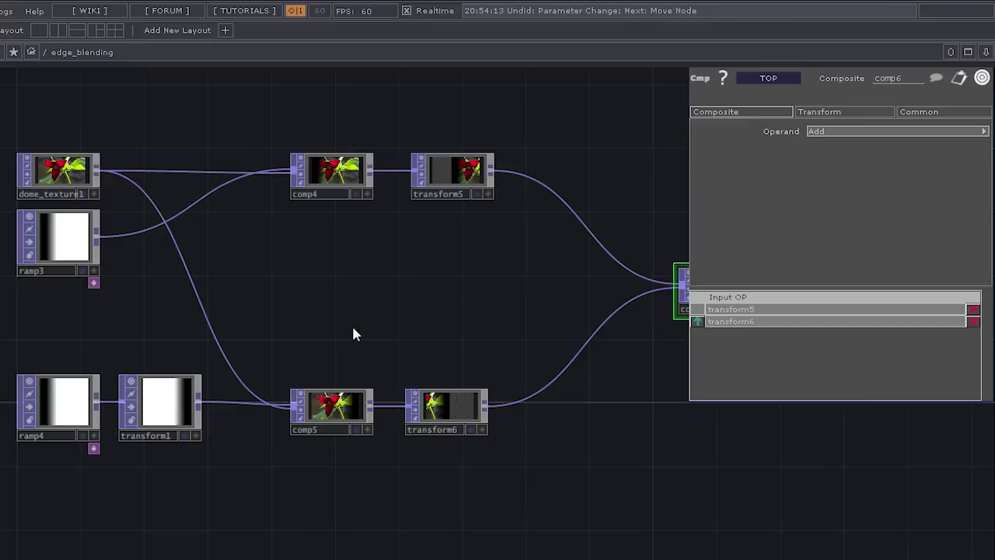
pyautogui.scroll(4, 375, 411)
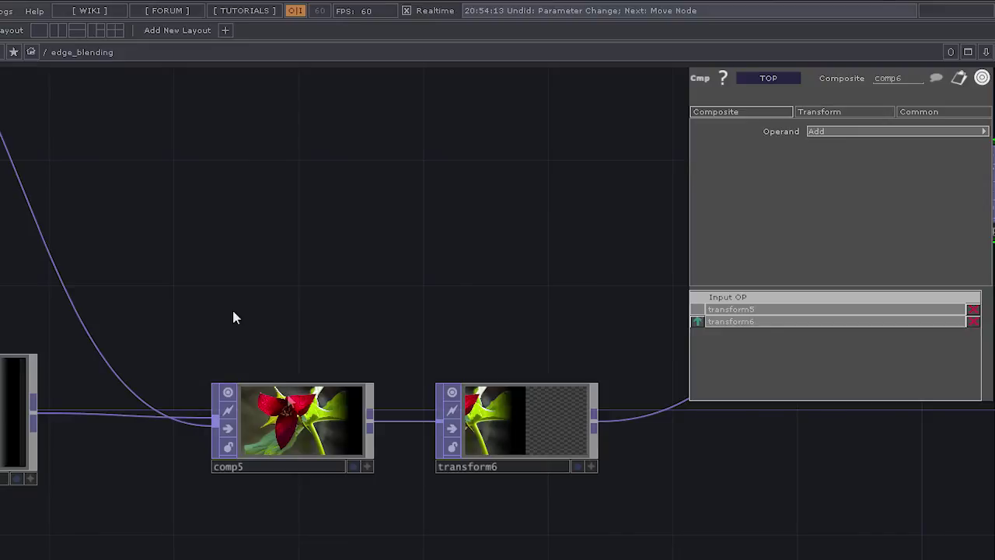
pyautogui.moveTo(371, 231); pyautogui.dragTo(674, 178)
pyautogui.moveTo(269, 247); pyautogui.dragTo(346, 303)
# - Select ramp3 and ramp4 together and set their Type to Vertical
pyautogui.moveTo(4, 105); pyautogui.dragTo(198, 490, button='right')
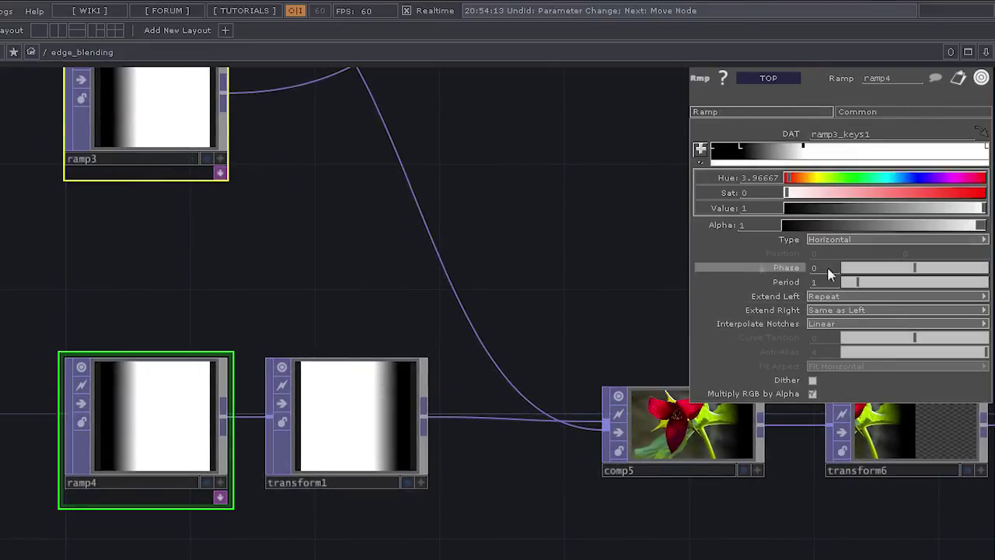
pyautogui.click(830, 240)
pyautogui.click(865, 230)
pyautogui.moveTo(577, 249); pyautogui.dragTo(200, 216)
pyautogui.moveTo(266, 206); pyautogui.dragTo(280, 415)
pyautogui.scroll(-2, 285, 357)
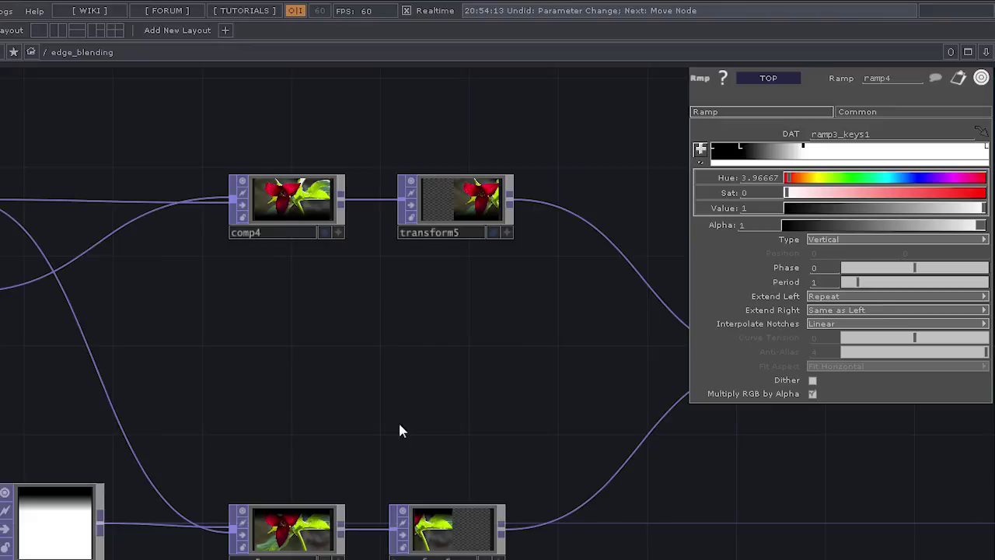
# - Set ramp4's Type back to Horizontal
pyautogui.click(839, 235)
pyautogui.click(853, 240)
pyautogui.scroll(-3, 408, 381)
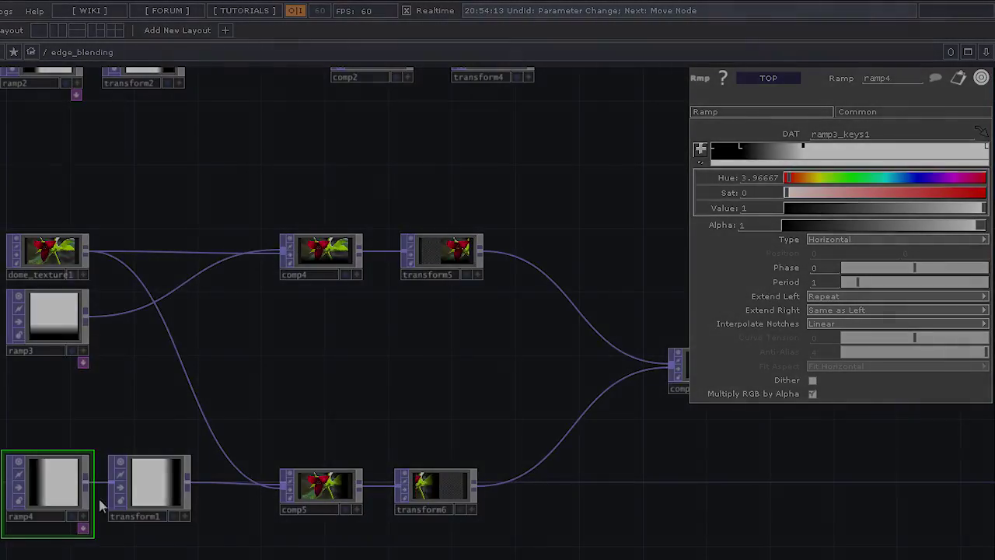